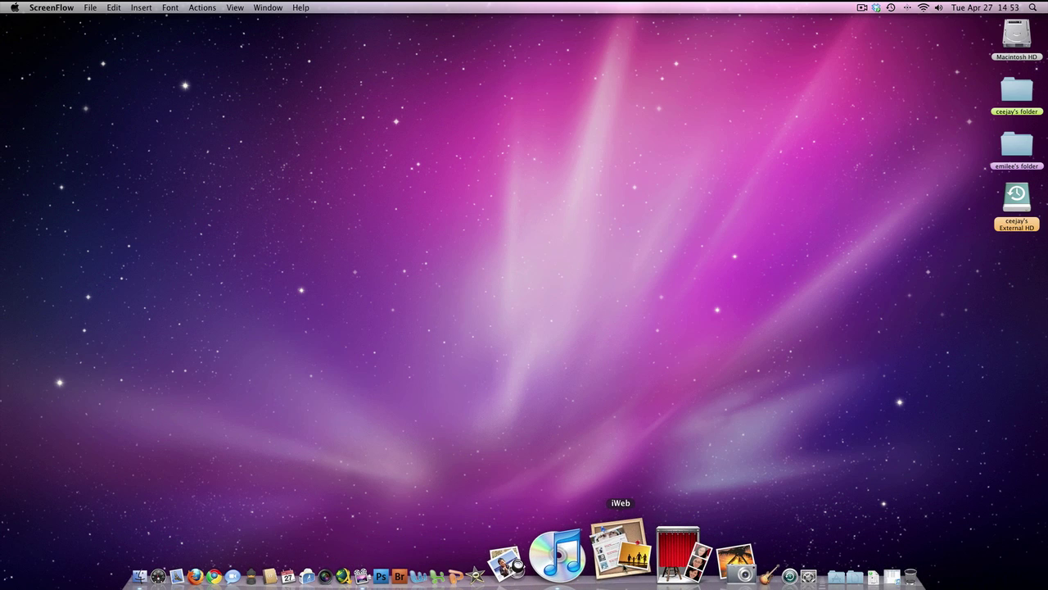
Launch iWeb from the Dock so the Apple News Inc. site opens.
left_click(621, 551)
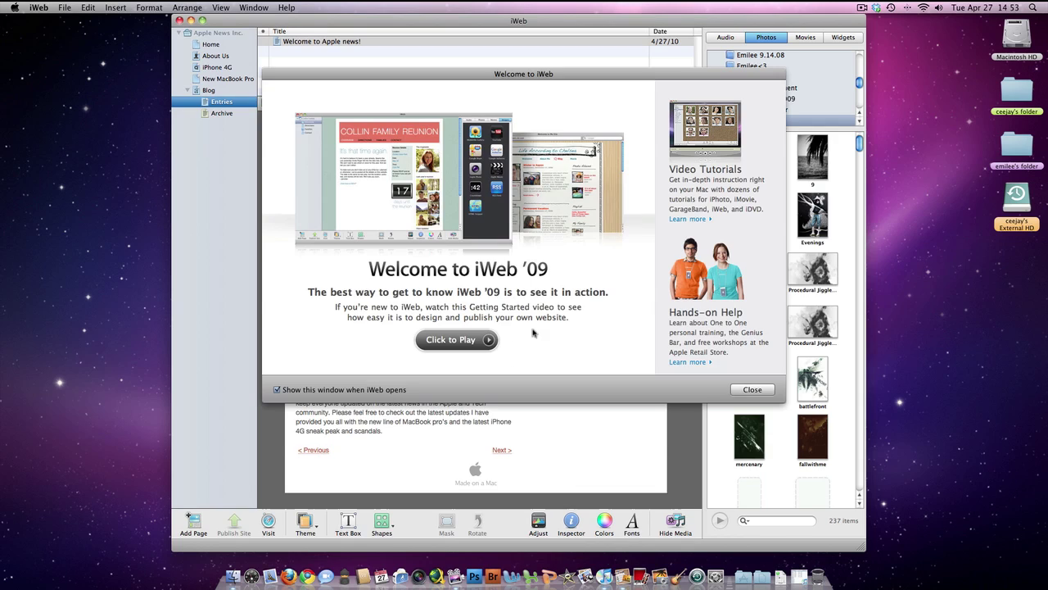
Dismiss the Welcome to iWeb window and look over the Home page.
left_click(752, 390)
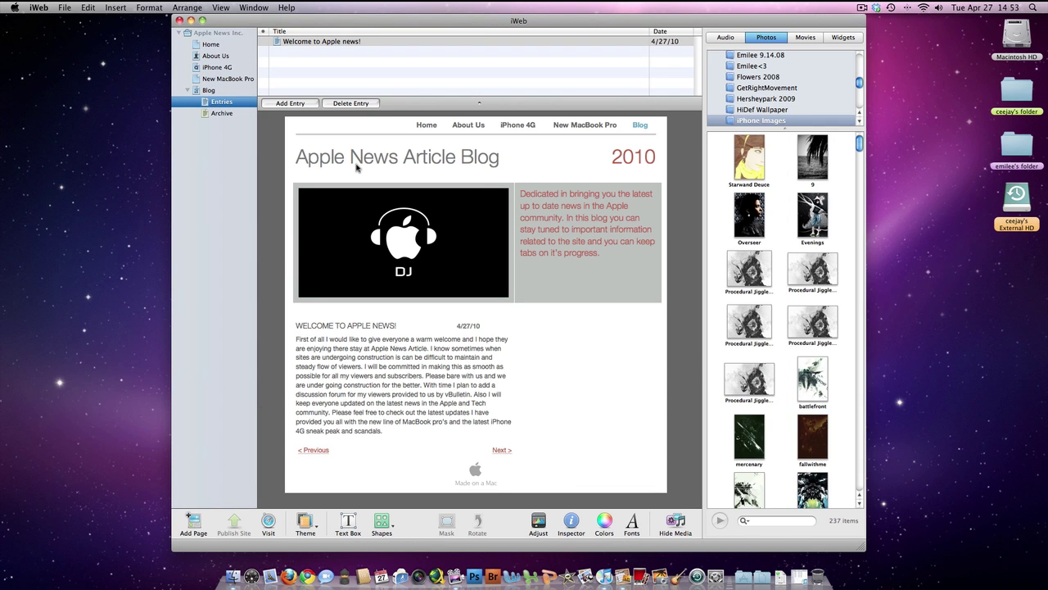
left_click(211, 45)
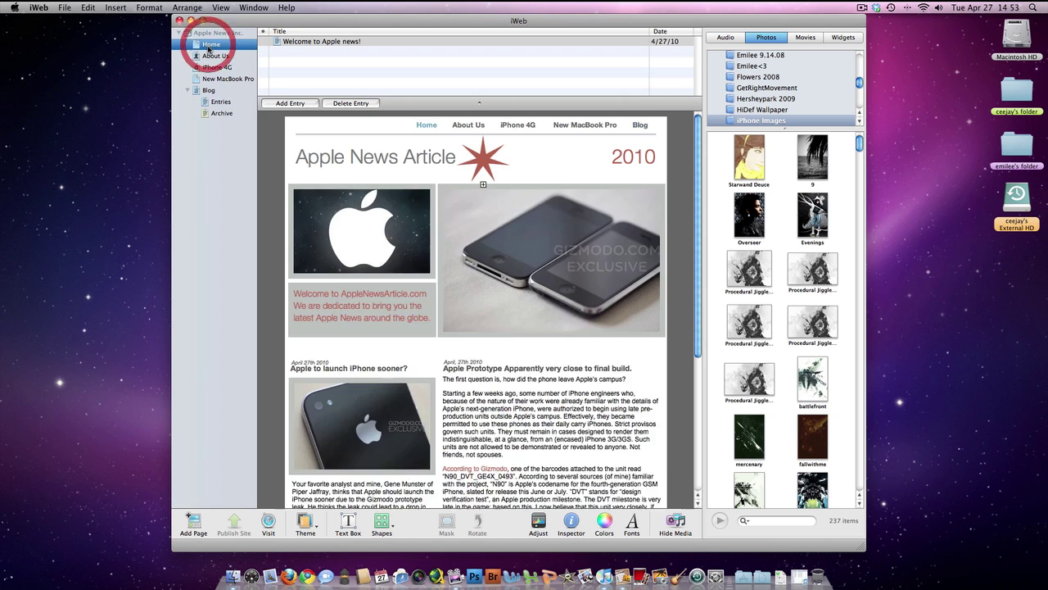
scroll(488, 215, "down", 5)
scroll(488, 215, "up", 4)
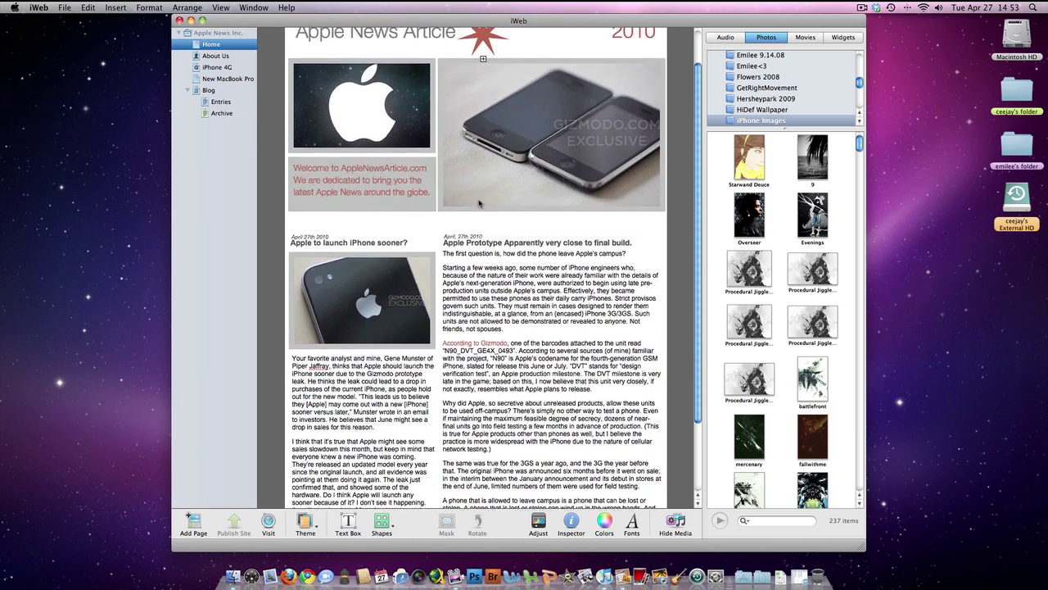
Review the About Us, iPhone 4G, New MacBook Pro, Blog, Entries and Archive pages, ending on Home.
left_click(217, 56)
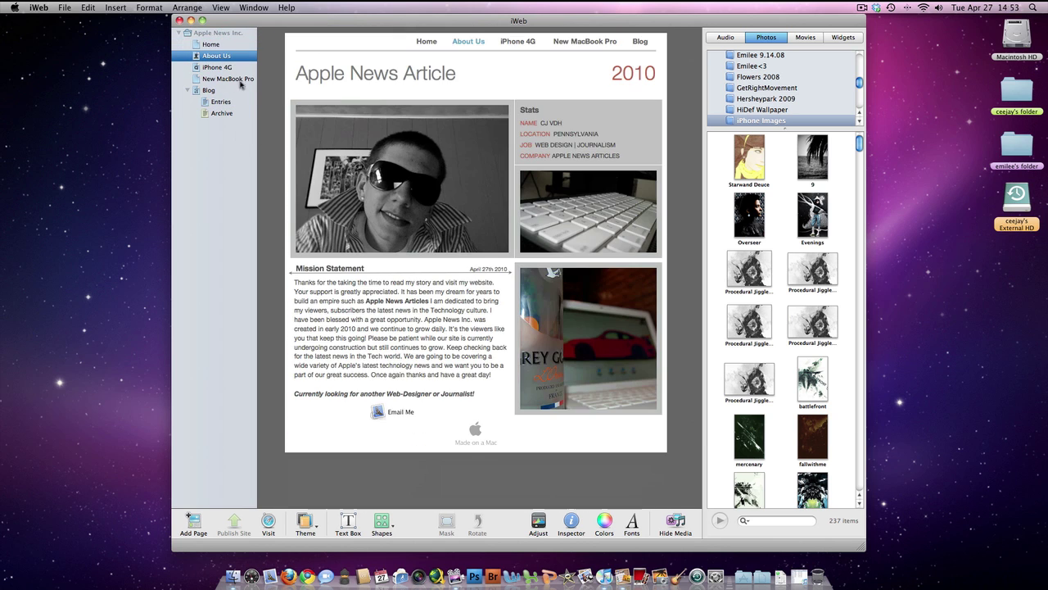
left_click(217, 68)
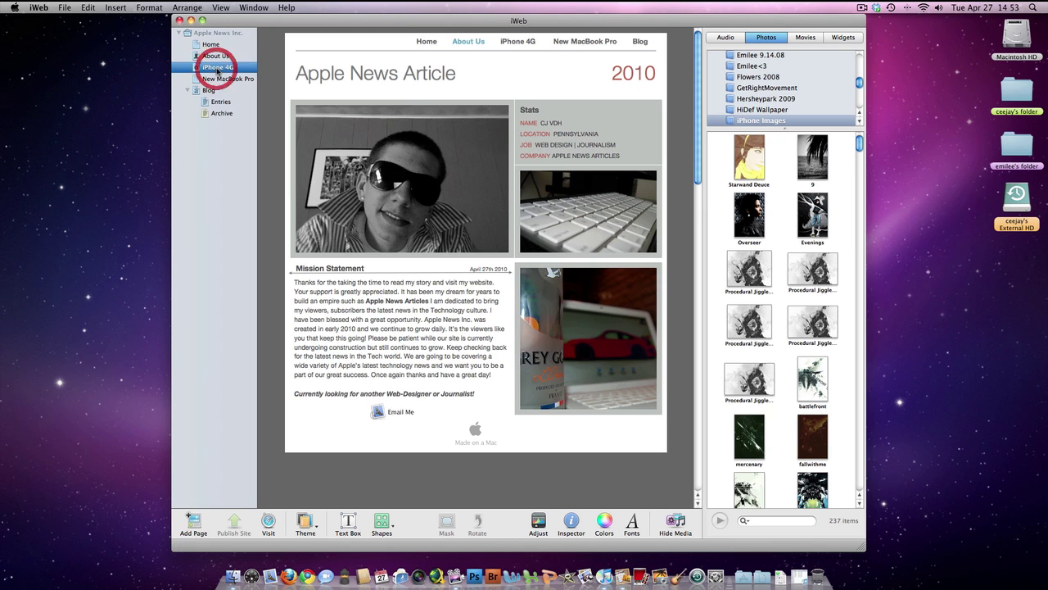
left_click(222, 79)
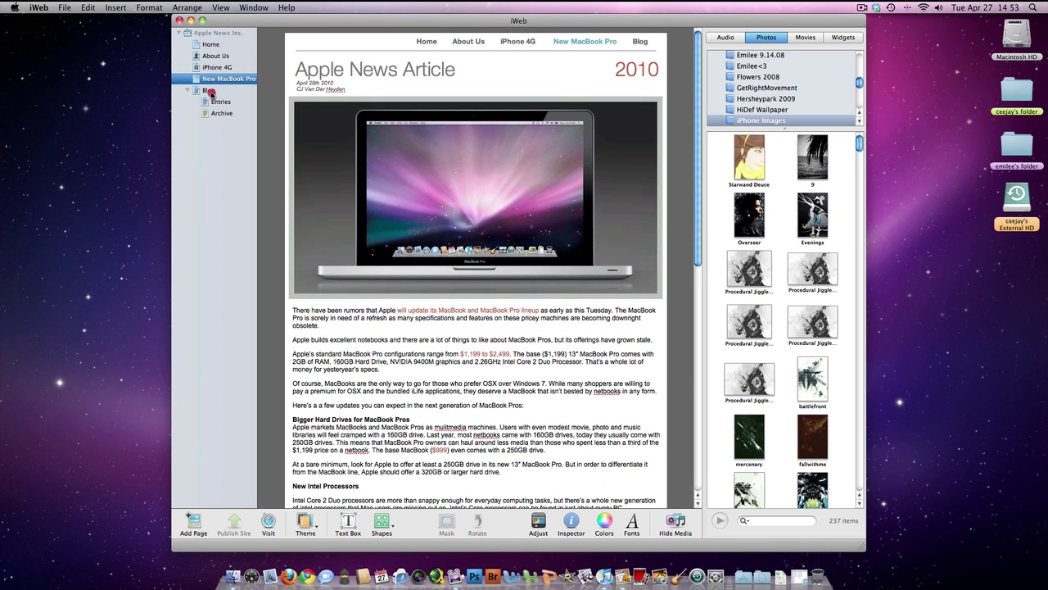
left_click(210, 91)
left_click(232, 102)
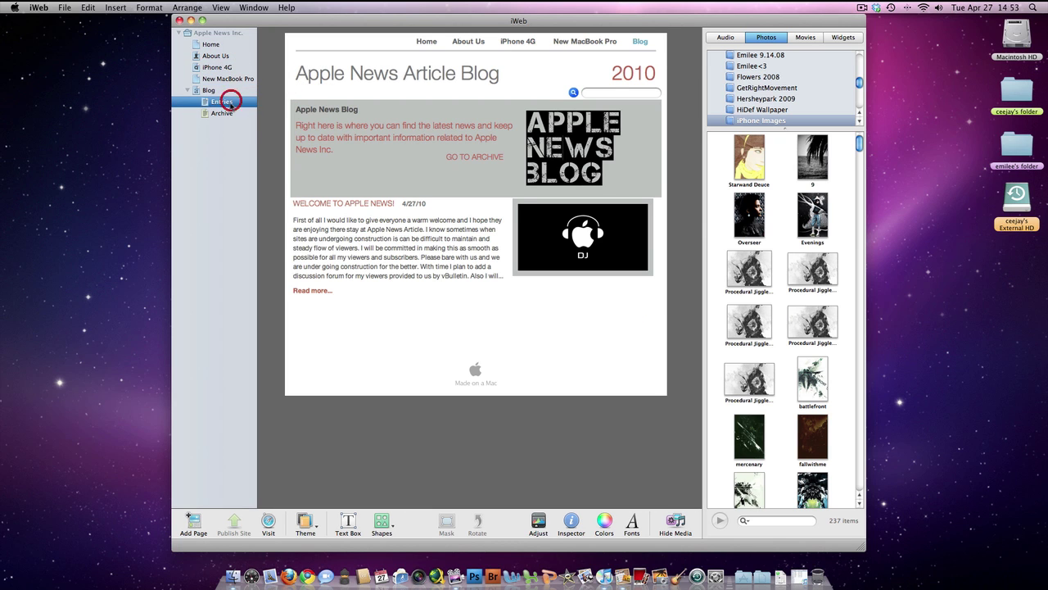
left_click(222, 113)
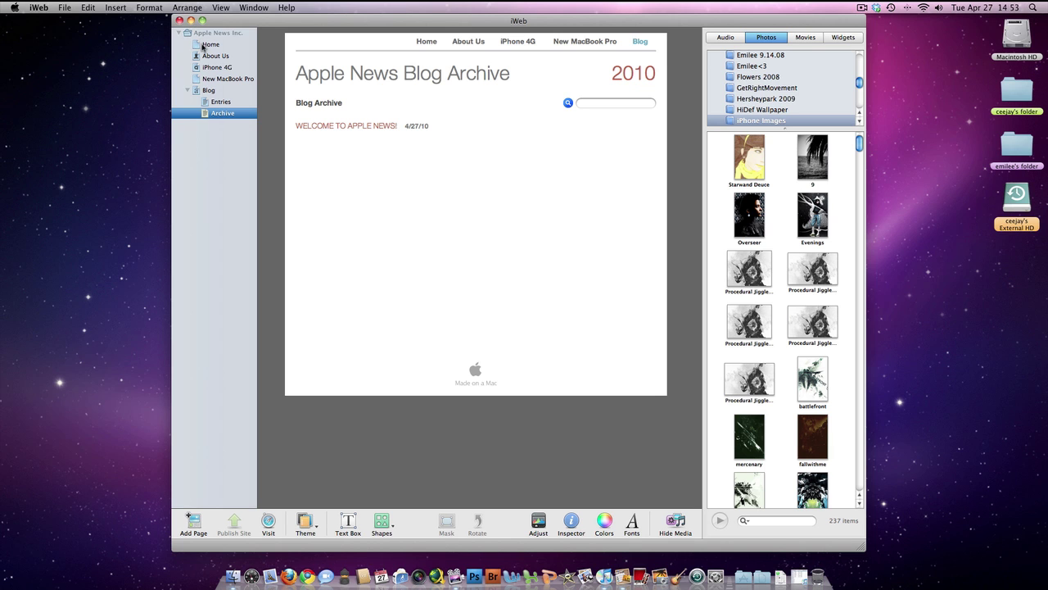
left_click(210, 45)
left_click(191, 21)
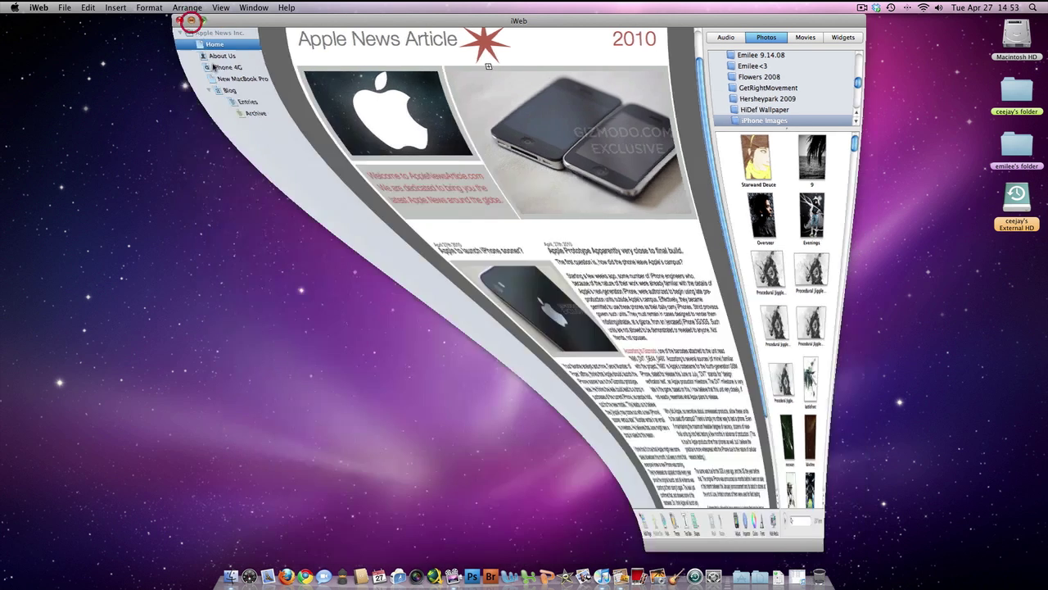
left_click(279, 577)
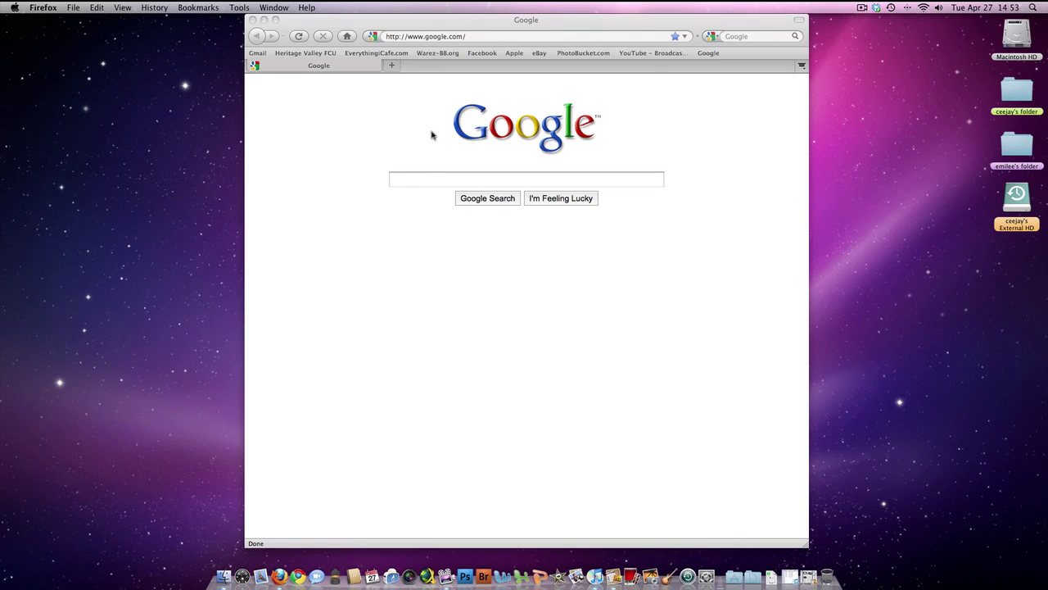
left_click(423, 37)
type("w")
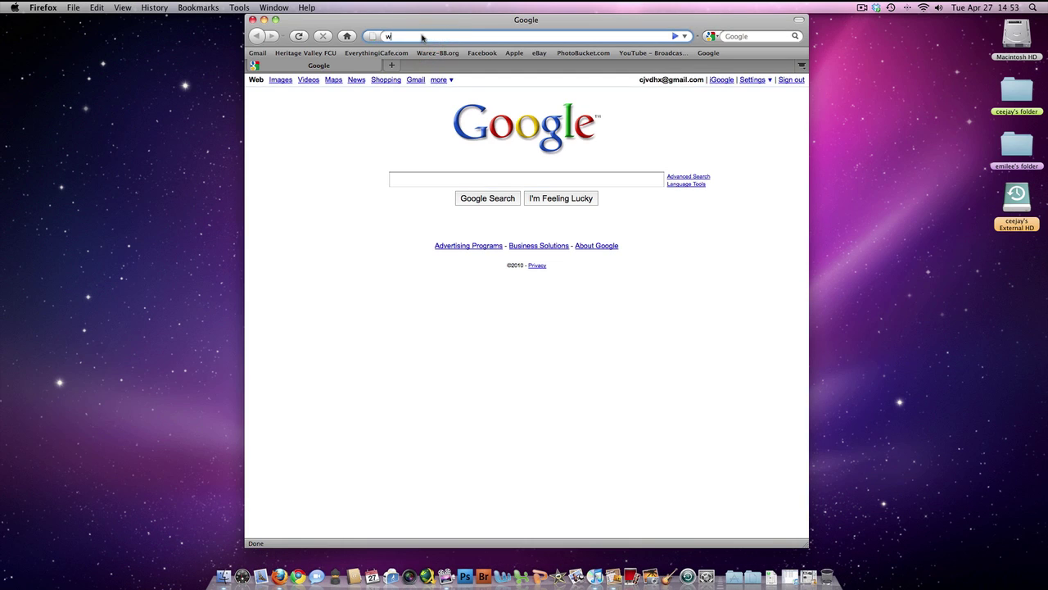
type("ww.getdrop")
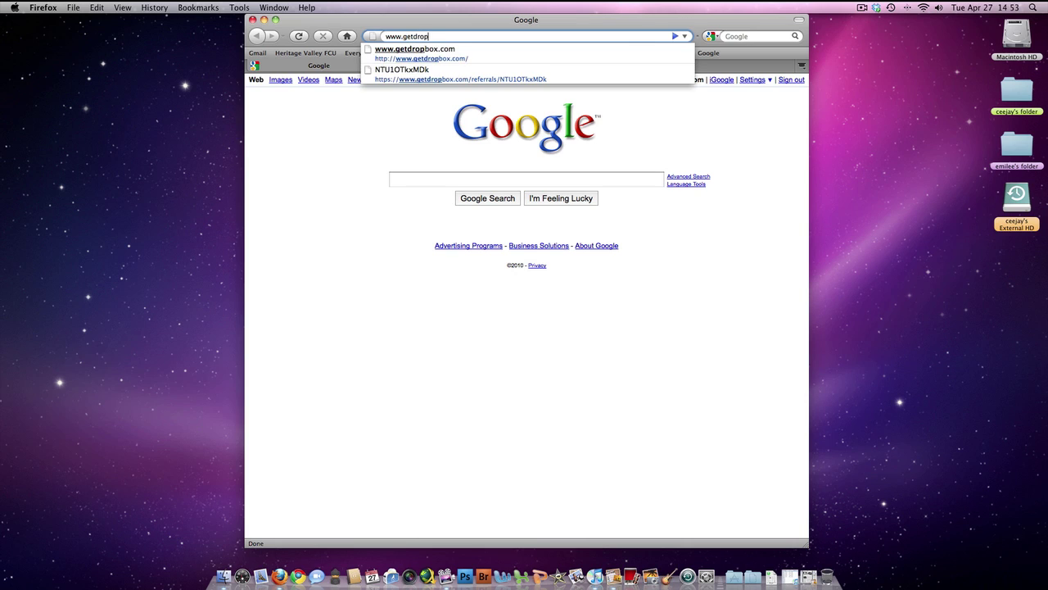
type("box.,co")
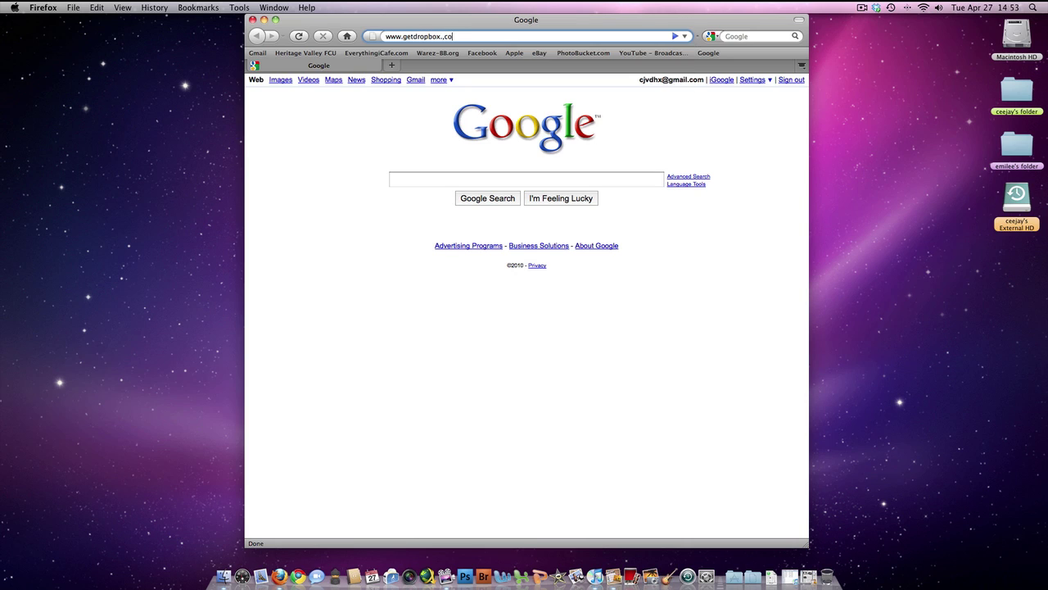
key("BackSpace")
key("BackSpace")
key("BackSpace")
type("com")
key("Return")
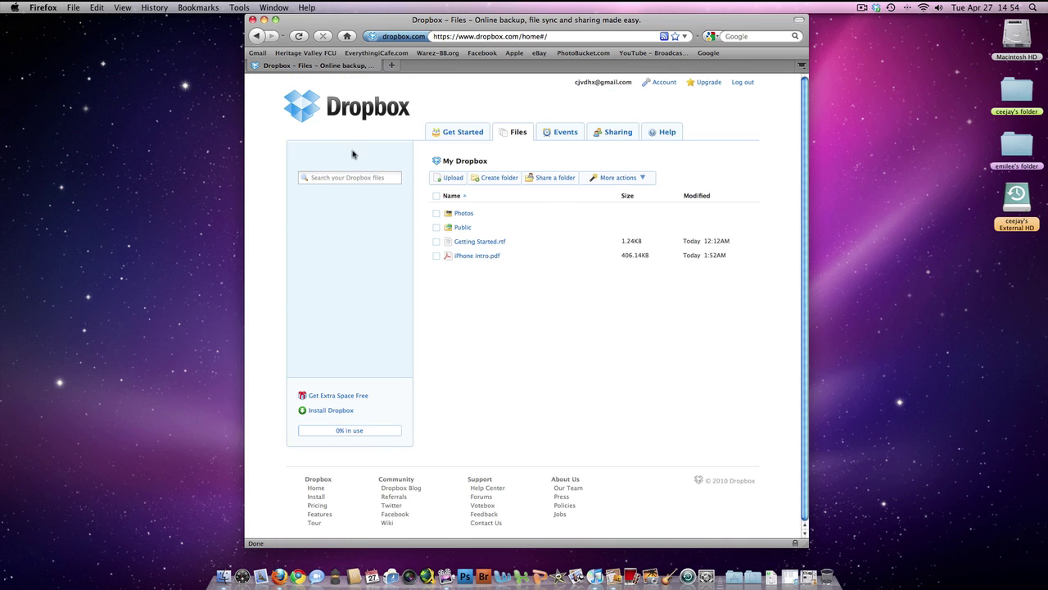
left_click(342, 110)
left_click(478, 36)
type("www.")
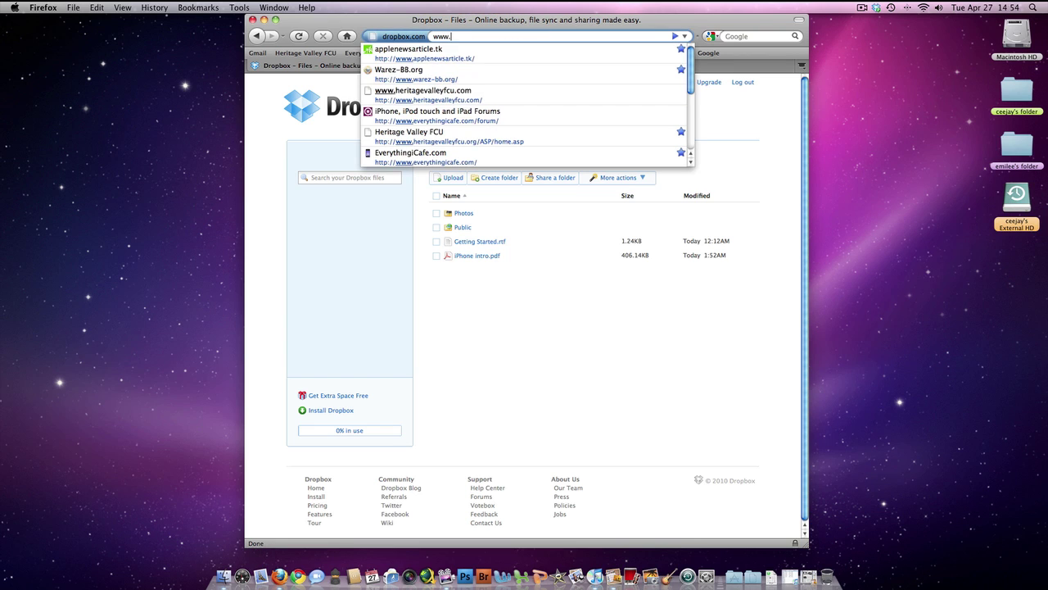
type("dropbox.com")
key("Return")
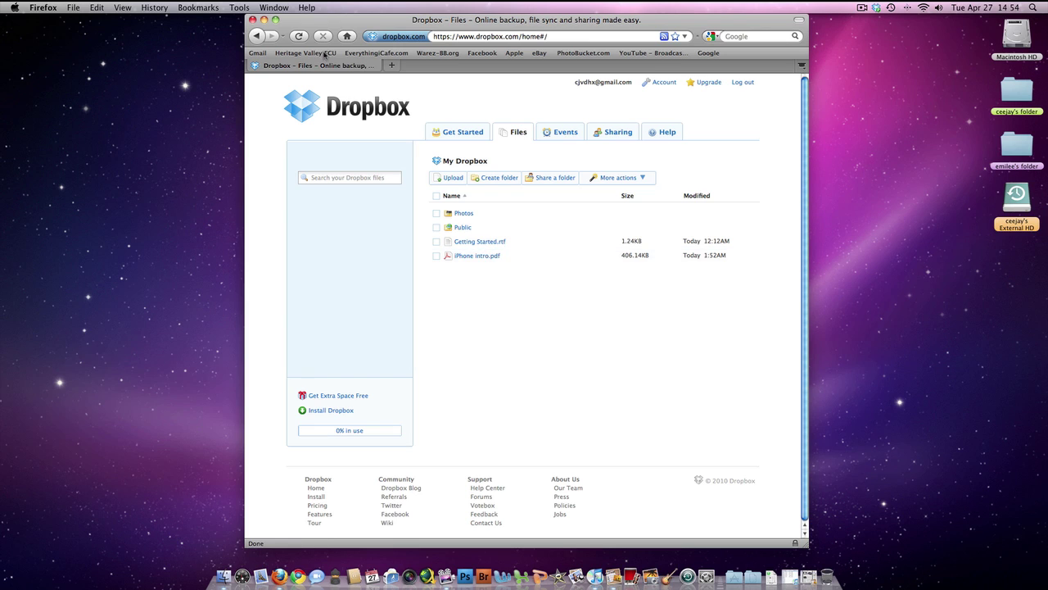
Quit Firefox.
left_click(43, 8)
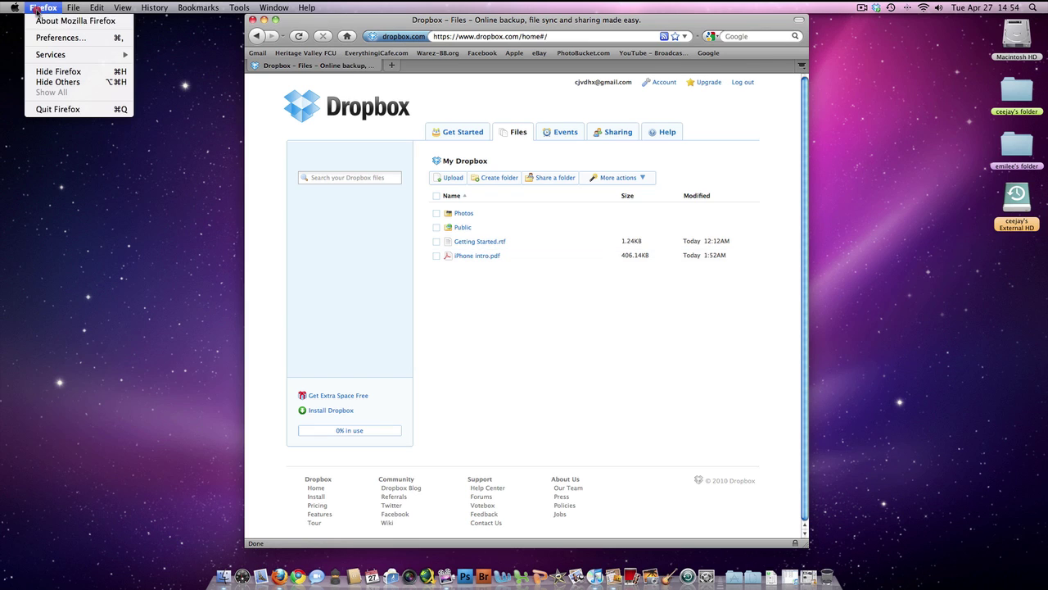
left_click(393, 16)
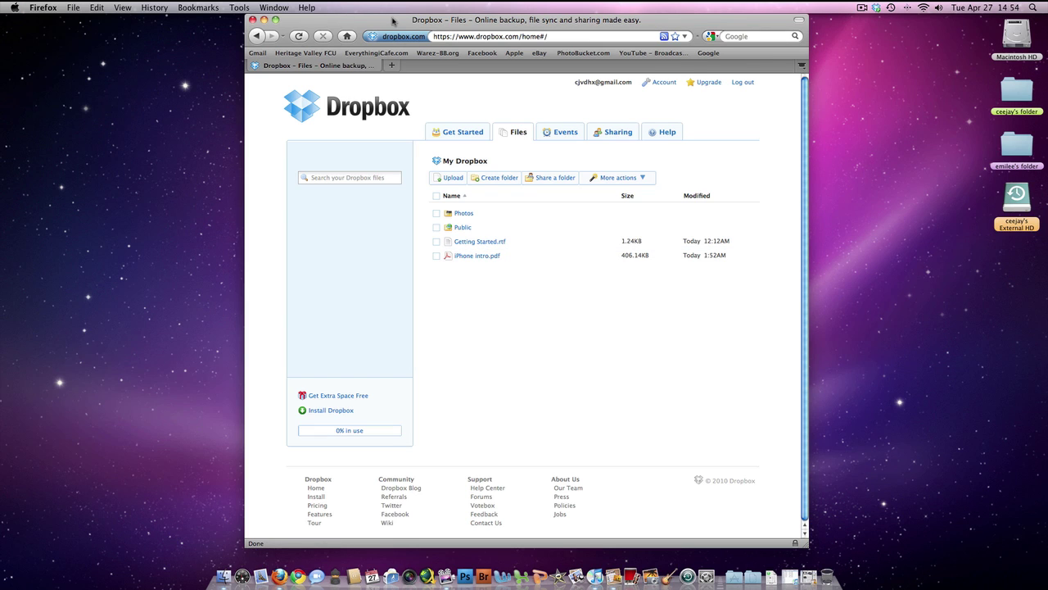
left_click(43, 7)
key("Escape")
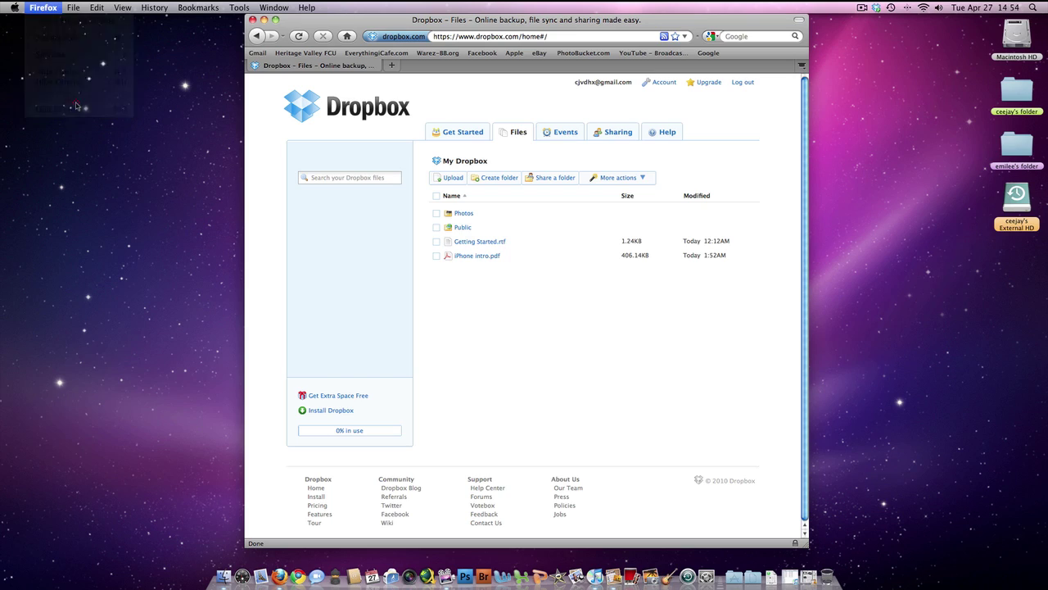
left_click(31, 8)
left_click(54, 111)
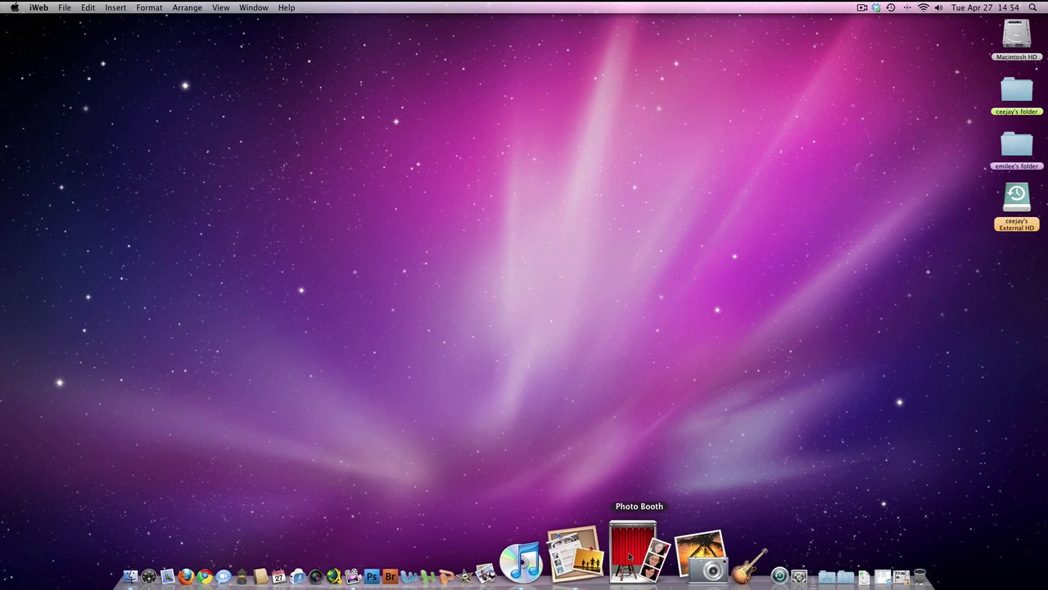
Open the Apple News Inc. publishing settings, keeping Local Folder as destination and selecting the site name.
left_click(611, 557)
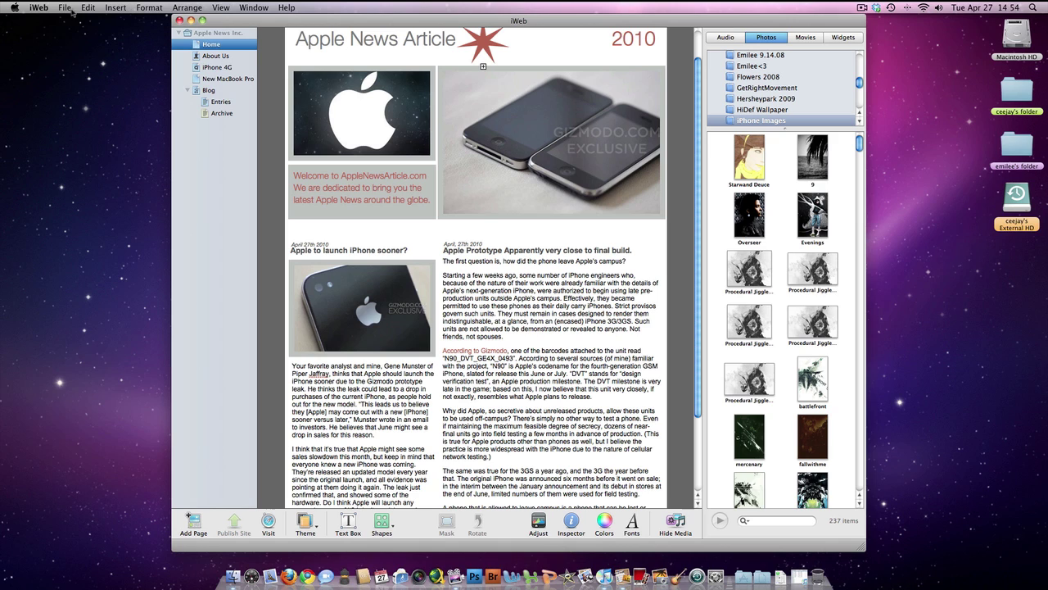
left_click(66, 8)
mouse_move(300, 23)
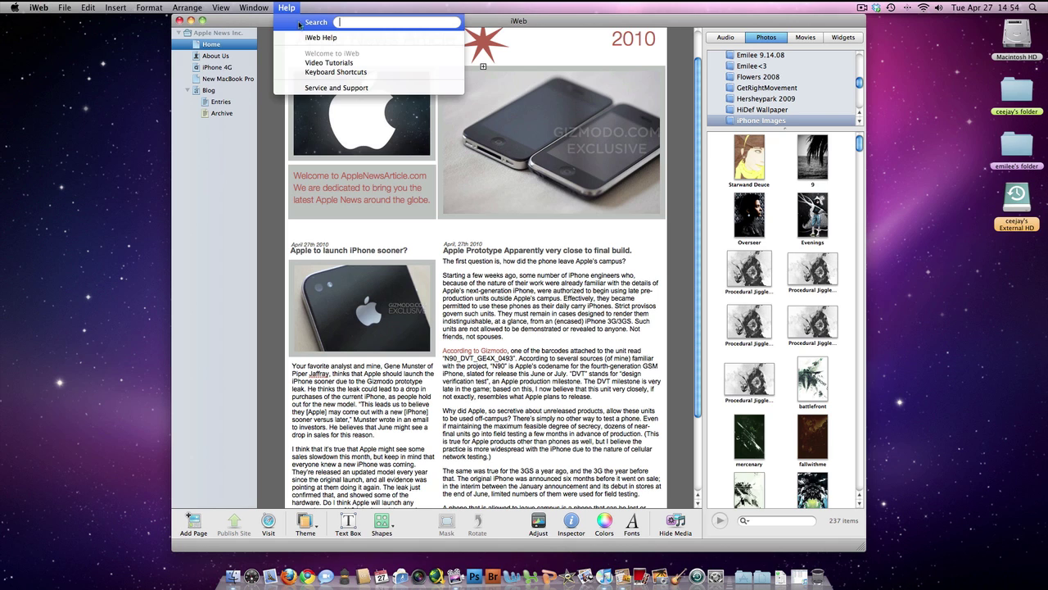
left_click(232, 21)
left_click(218, 33)
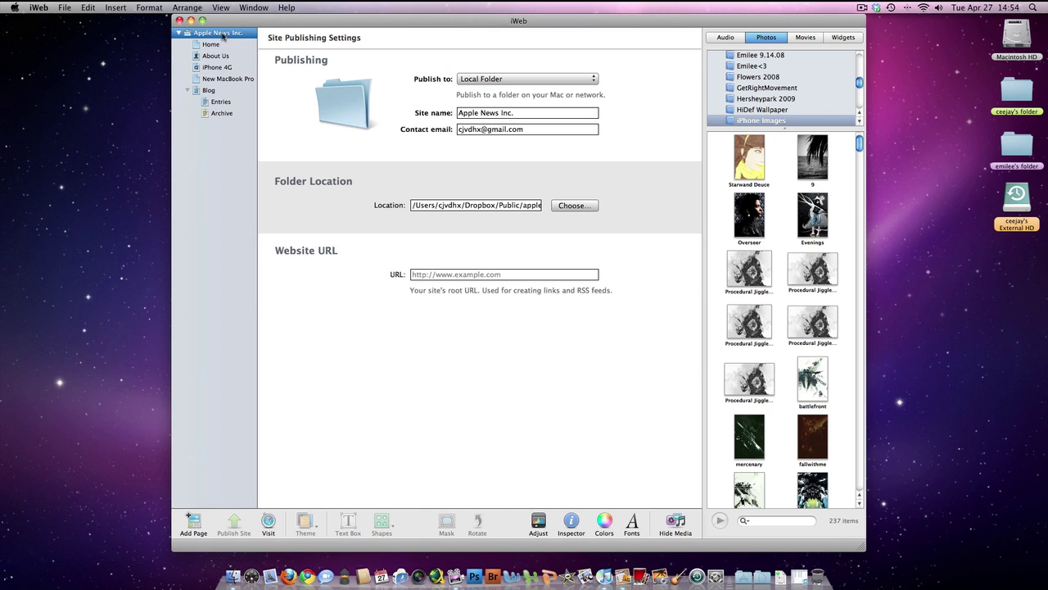
left_click(593, 79)
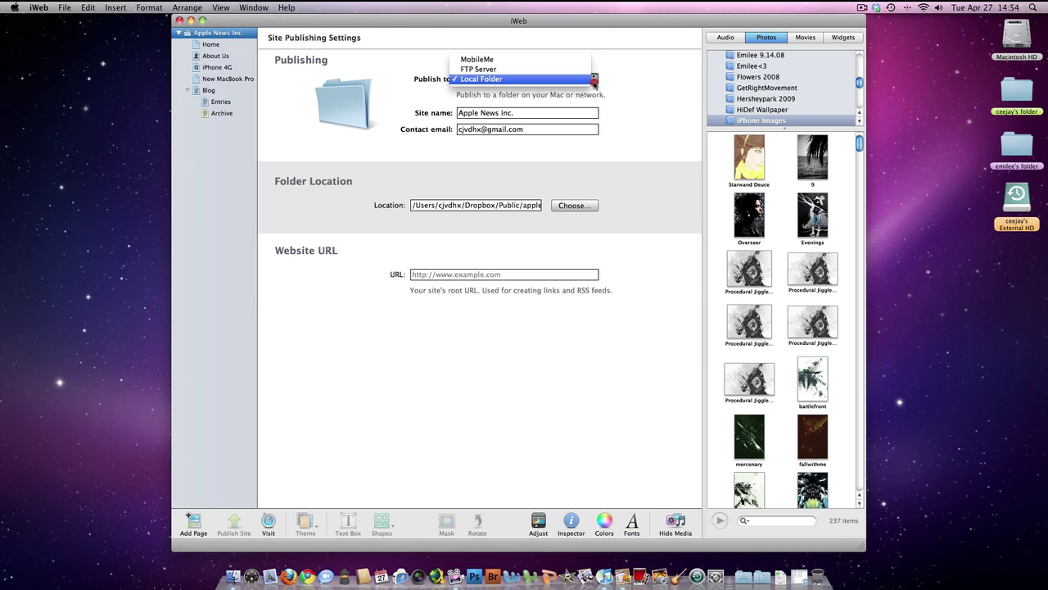
left_click(543, 78)
left_click_drag(542, 112, 434, 113)
left_click(652, 127)
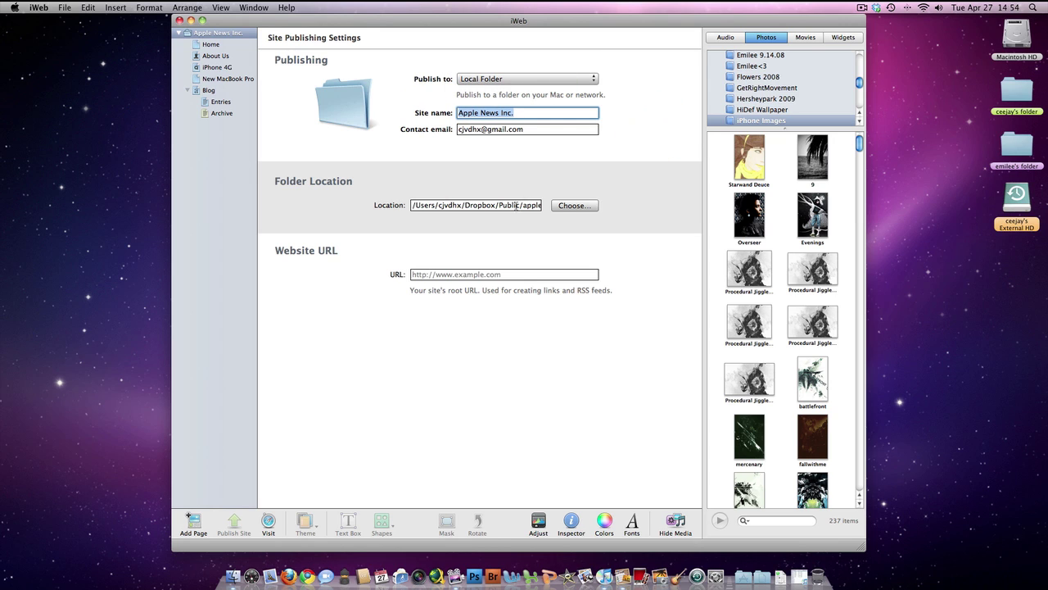
Move iWeb aside and create a new folder on the desktop.
left_click_drag(304, 18, 197, 18)
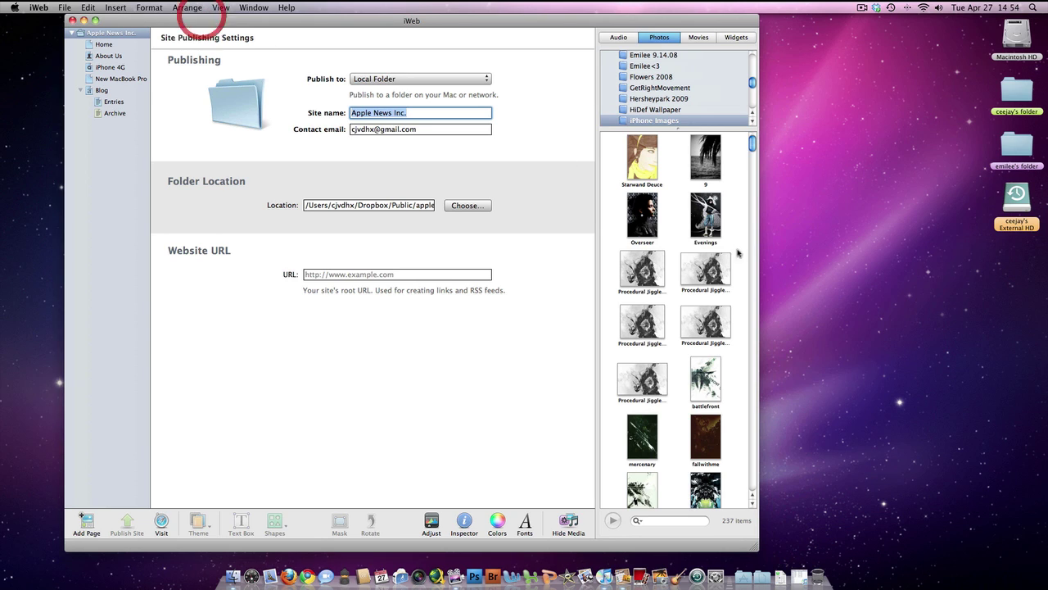
right_click(833, 288)
left_click(856, 292)
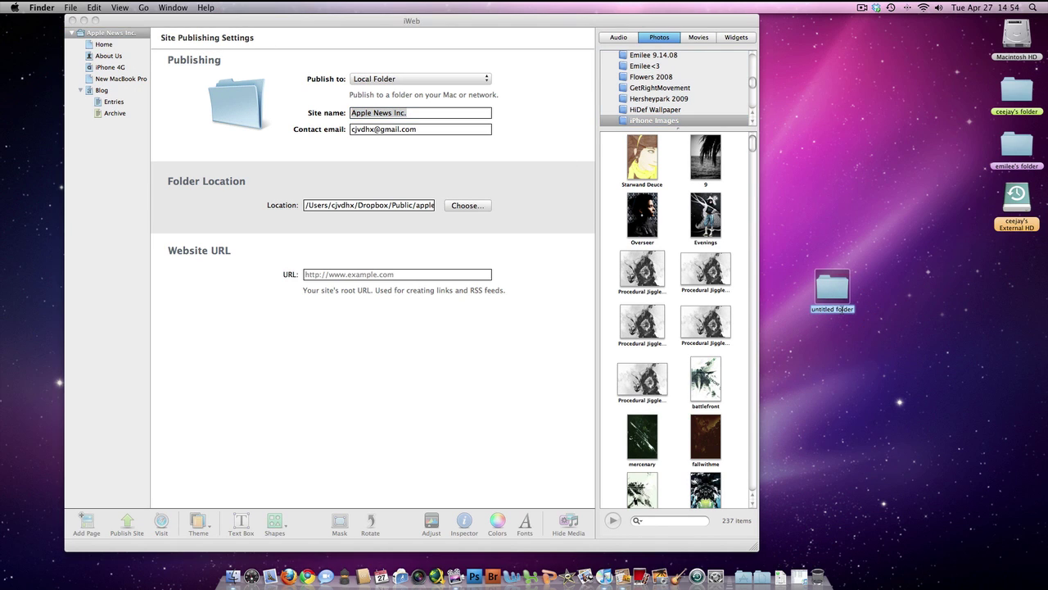
Name the desktop folder 'apple website', trash it, and open Macintosh HD.
type("apple website")
key("Return")
right_click(838, 288)
left_click(851, 304)
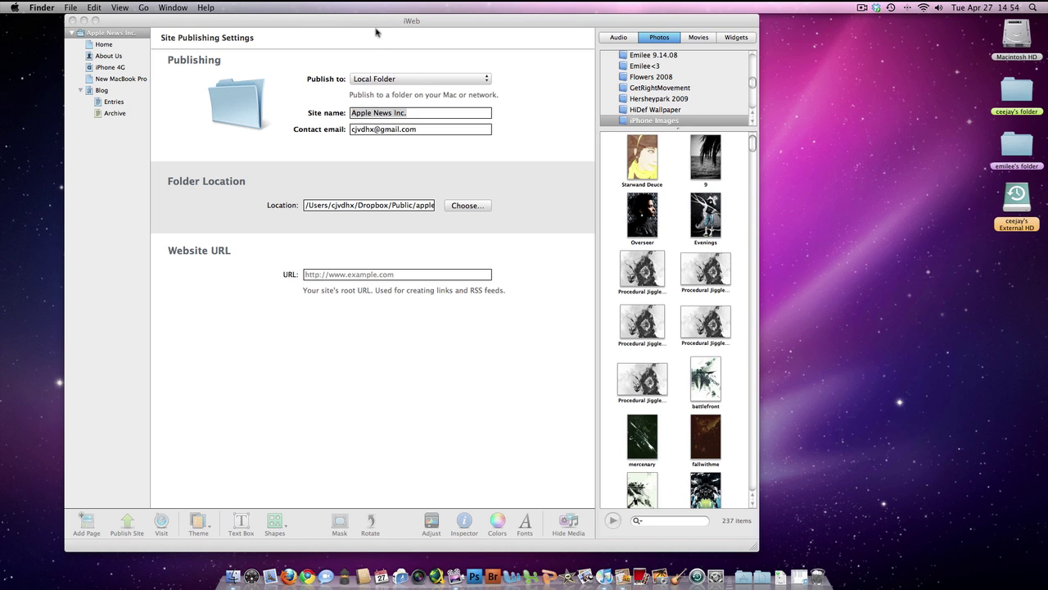
left_click_drag(382, 21, 482, 20)
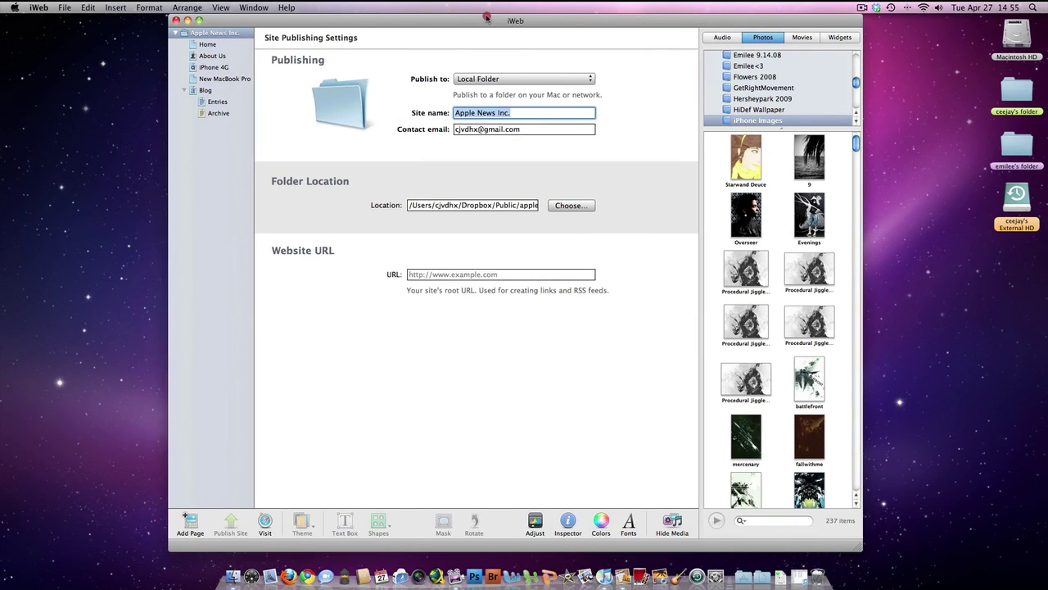
double_click(1023, 41)
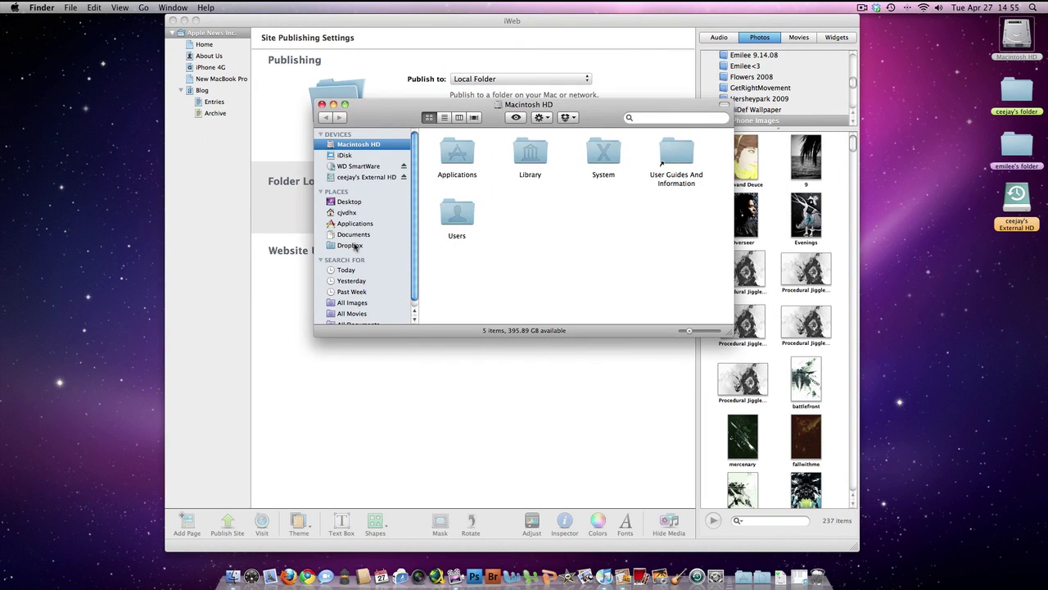
Locate the Dropbox folder in Finder, searching for 'dropbox'.
left_click(354, 246)
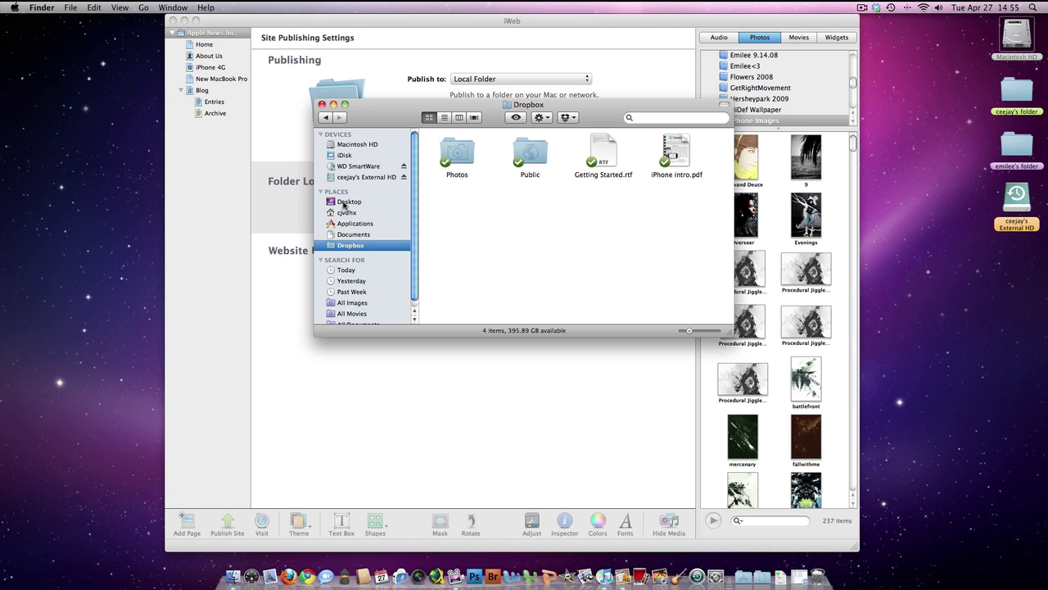
left_click(345, 201)
left_click(660, 118)
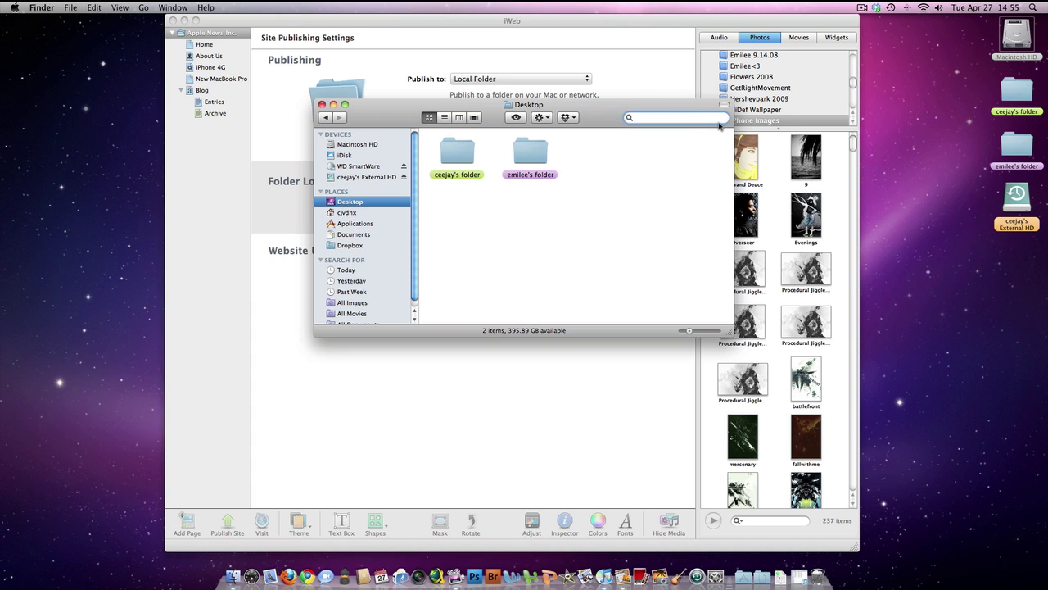
type("desk")
key("BackSpace")
key("BackSpace")
key("BackSpace")
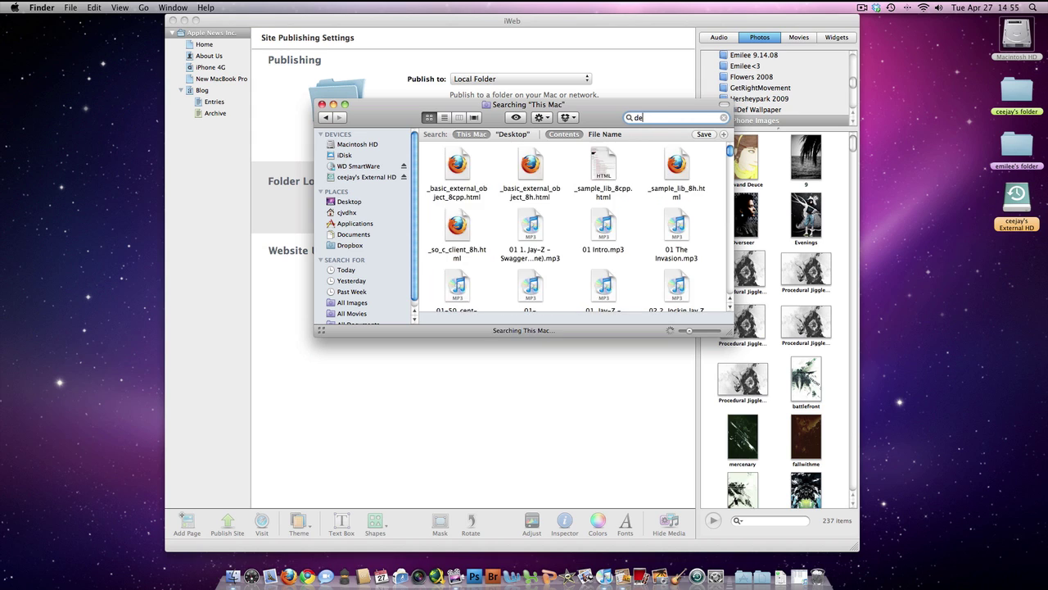
type("ropbox")
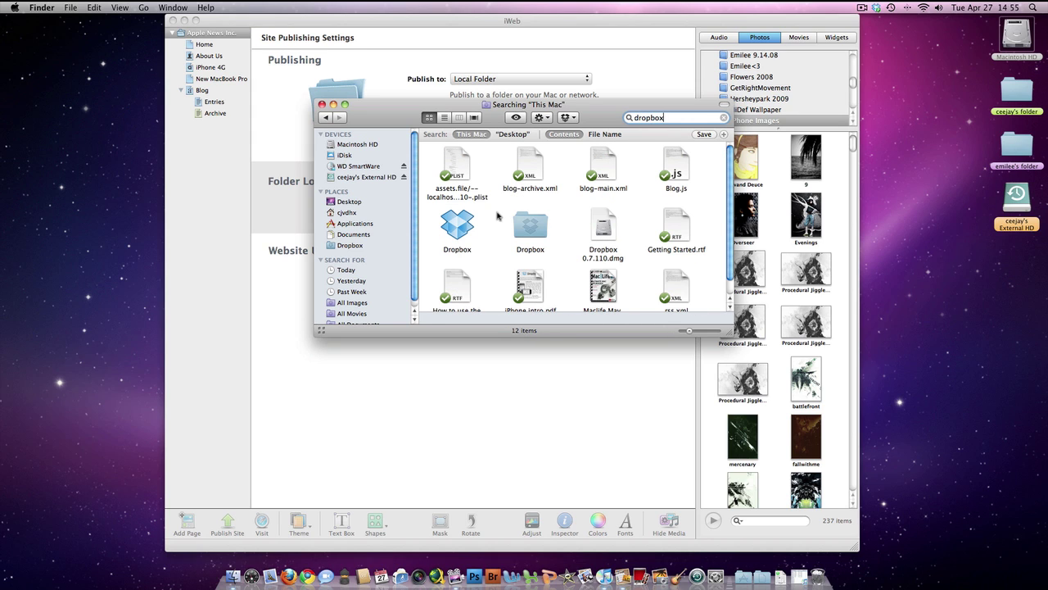
mouse_move(464, 228)
left_mouse_down()
mouse_move(369, 242)
mouse_move(464, 224)
left_mouse_up()
left_click(352, 245)
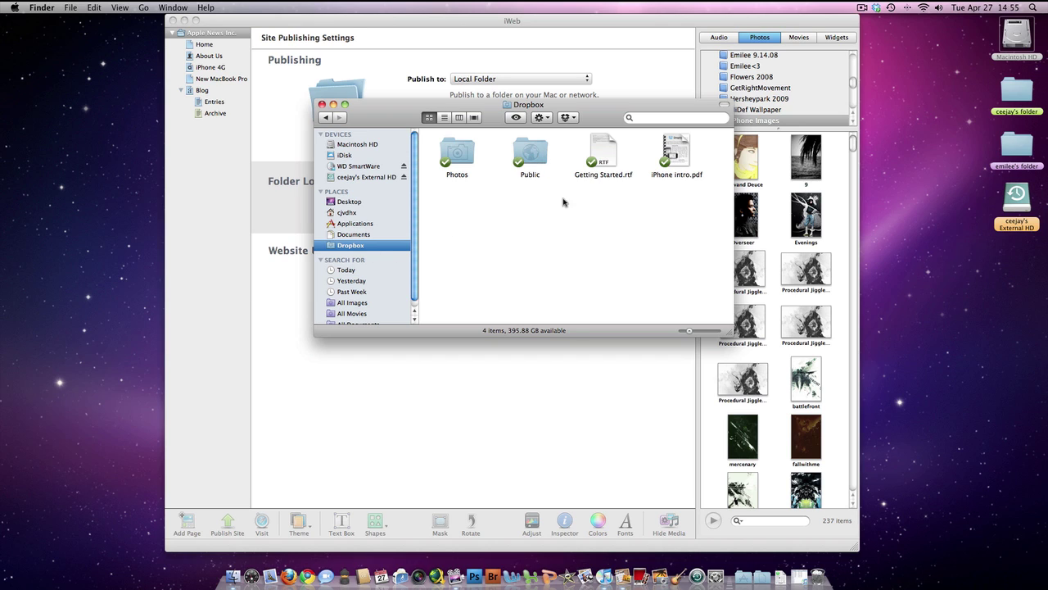
Trash the assets plist from Public > applenew2010 and close the window.
double_click(535, 159)
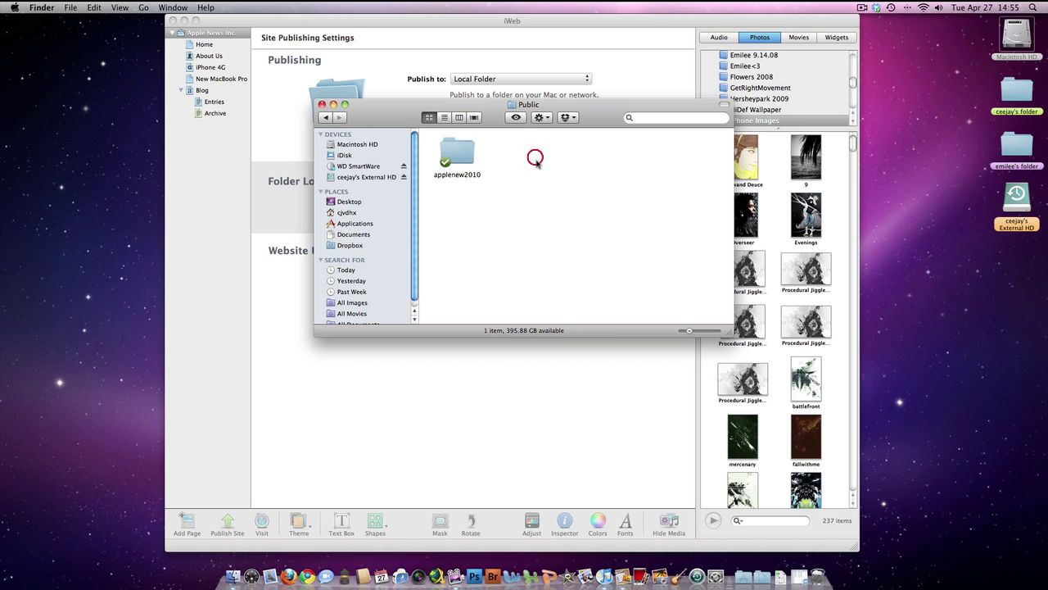
double_click(455, 160)
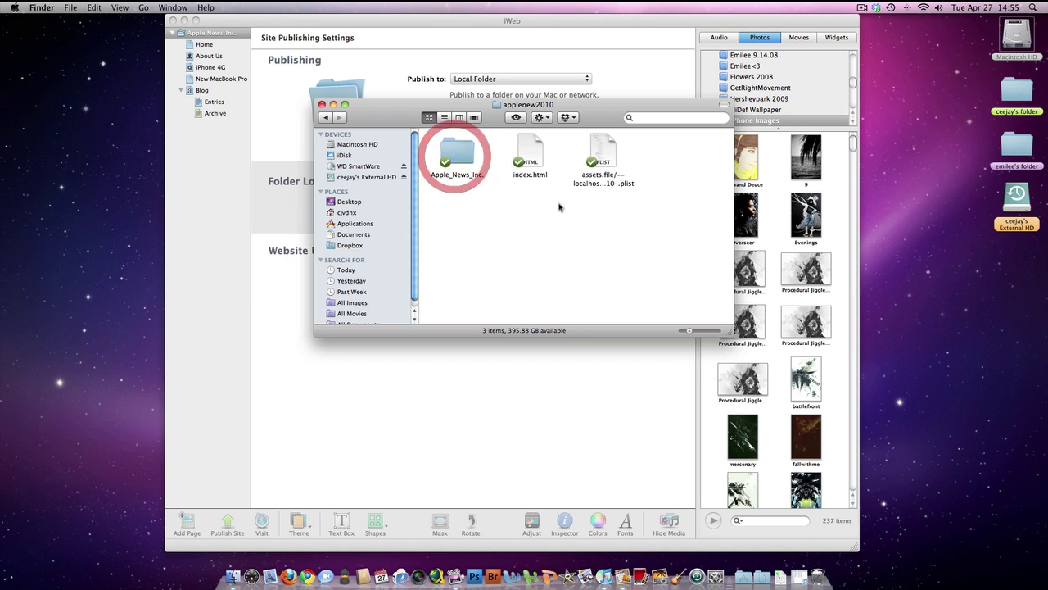
left_click(616, 160)
right_click(603, 158)
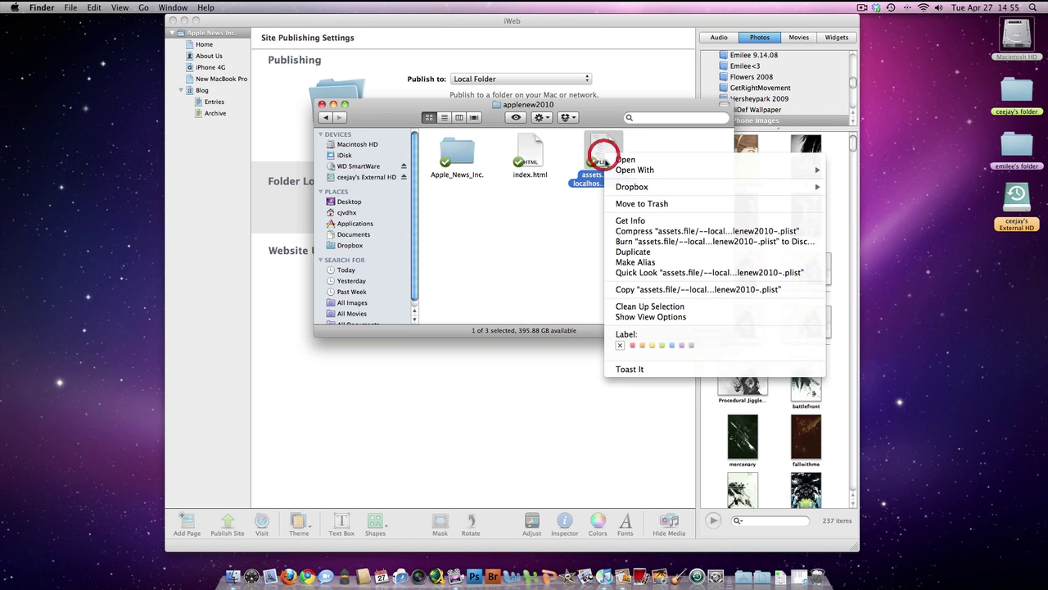
left_click(628, 208)
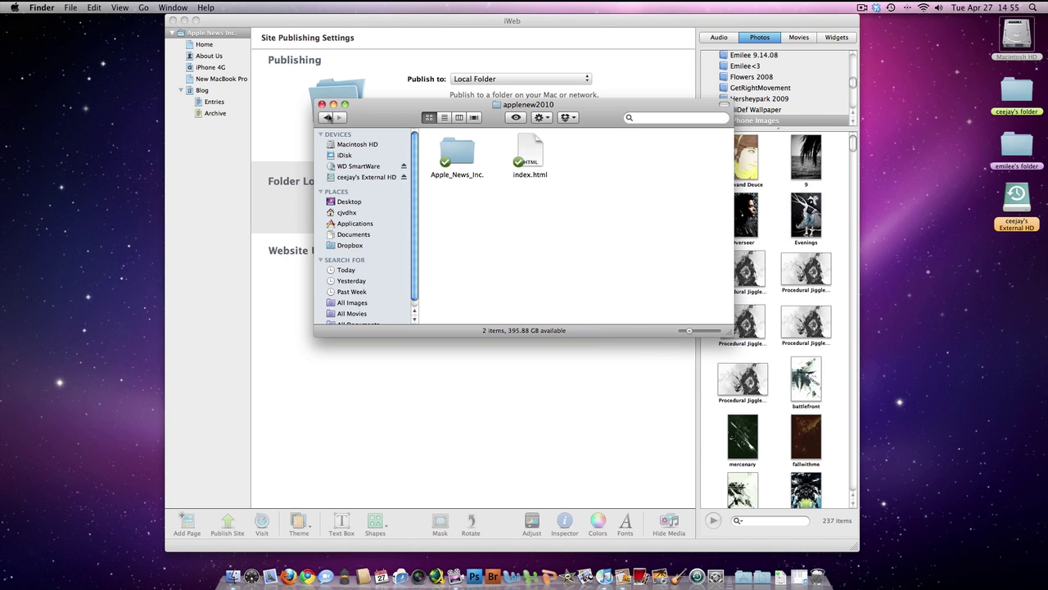
left_click(321, 104)
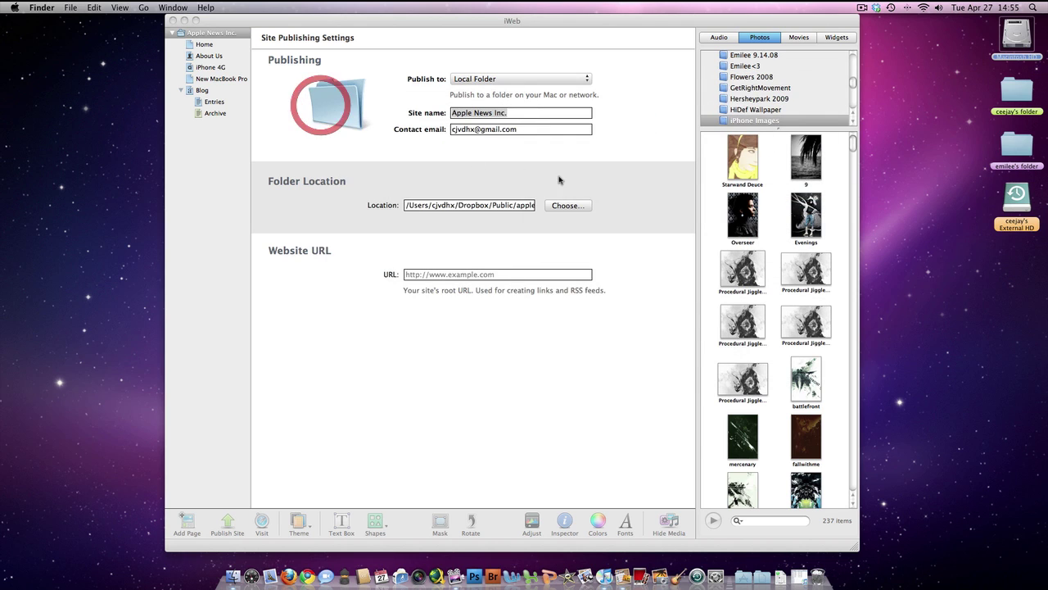
Visit the published Apple News Inc. site from iWeb's File menu.
left_click(701, 23)
left_click(931, 205)
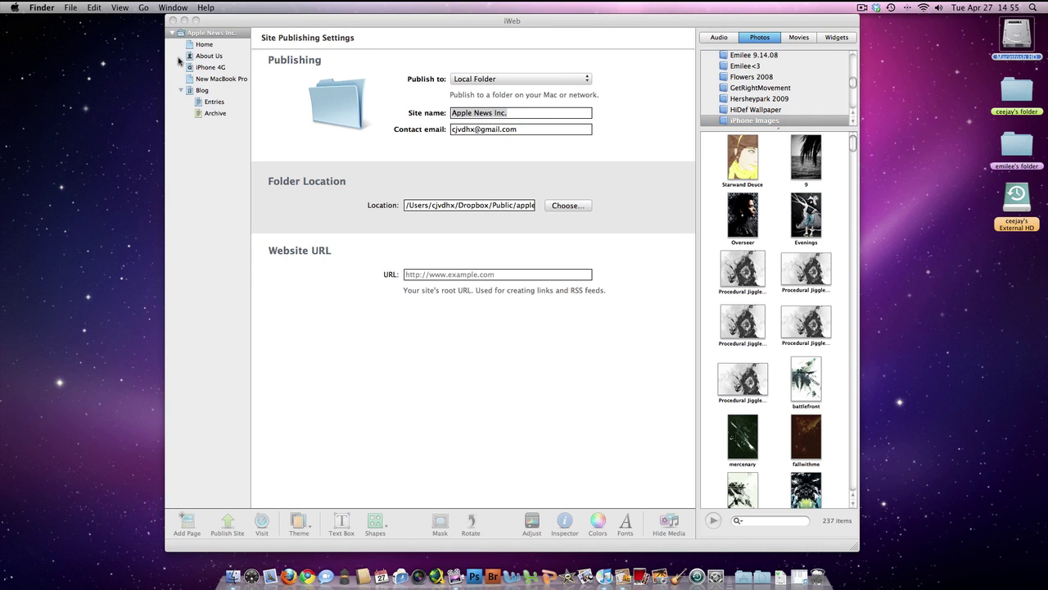
left_click(257, 21)
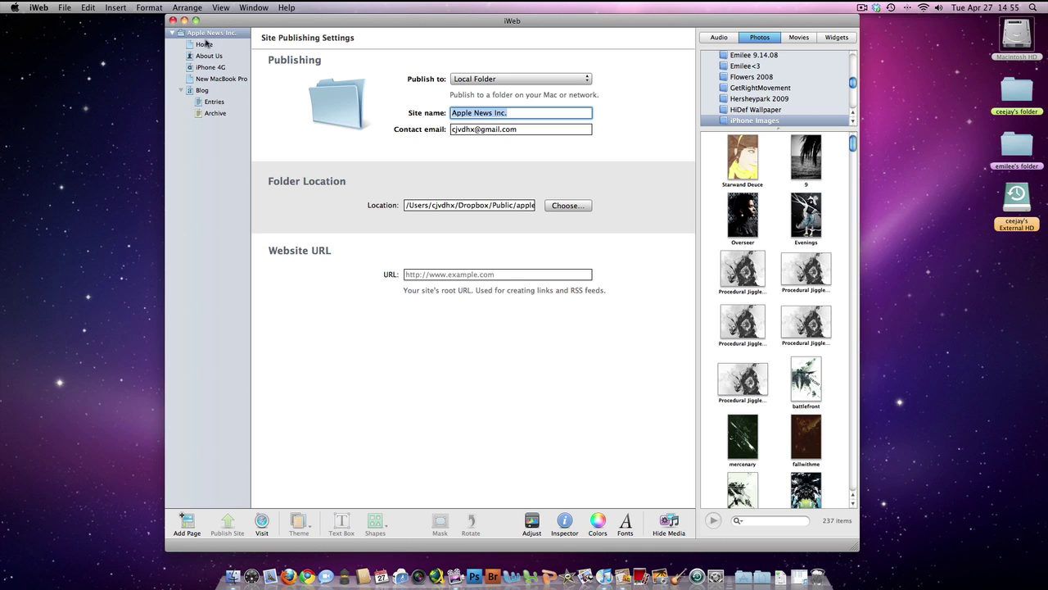
left_click(88, 8)
mouse_move(72, 10)
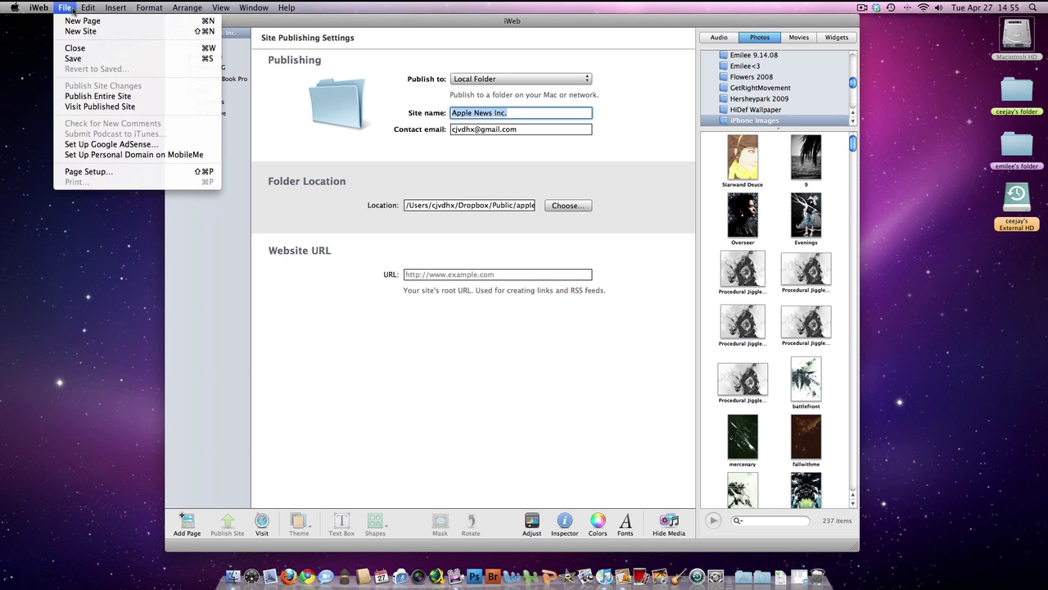
left_click(84, 107)
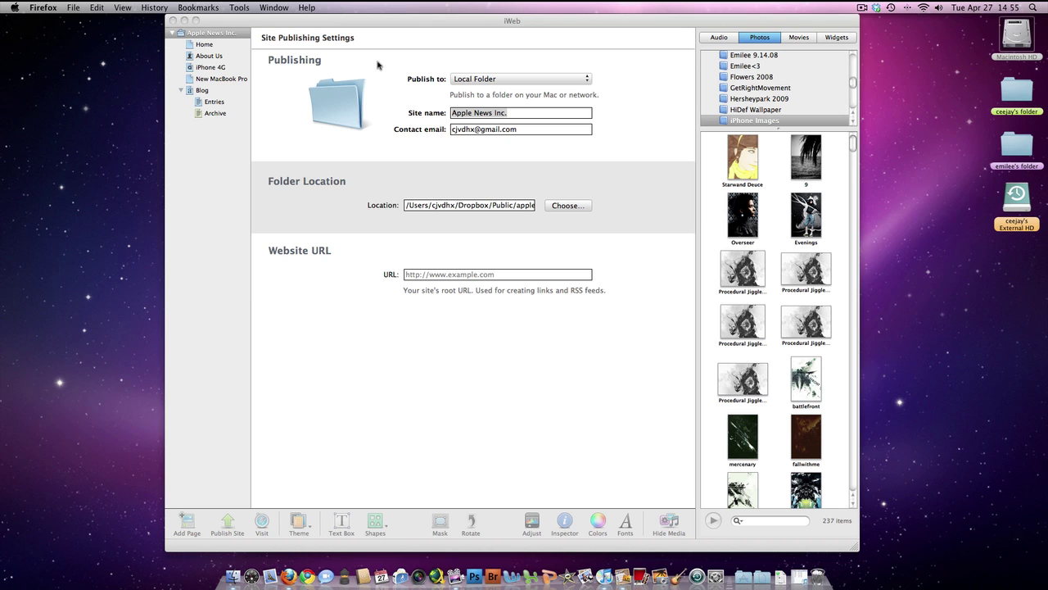
View the site in Firefox, then quit Firefox and iWeb.
left_click(288, 576)
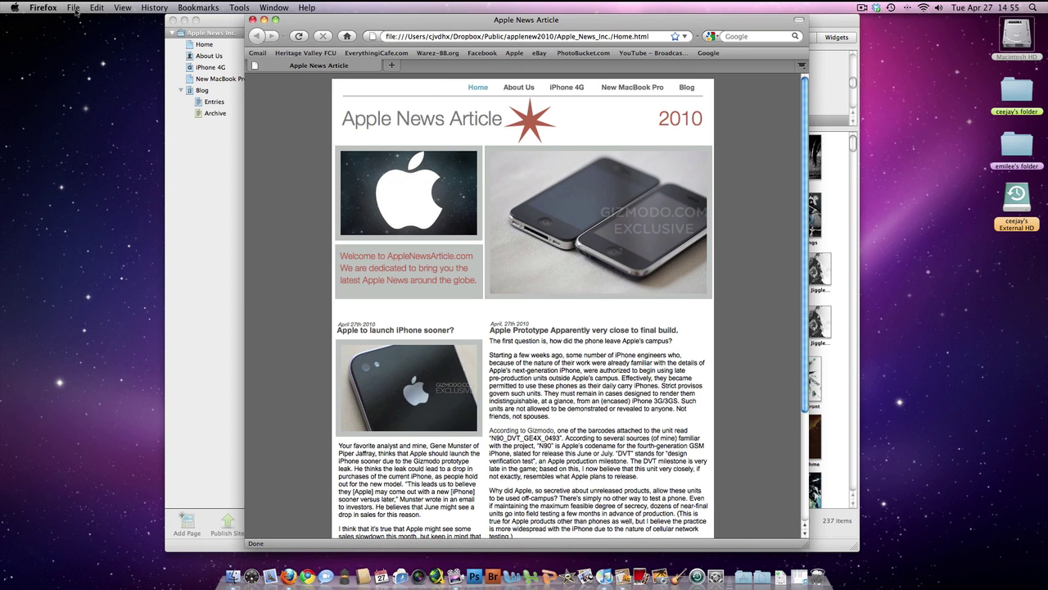
left_click(42, 8)
left_click(41, 116)
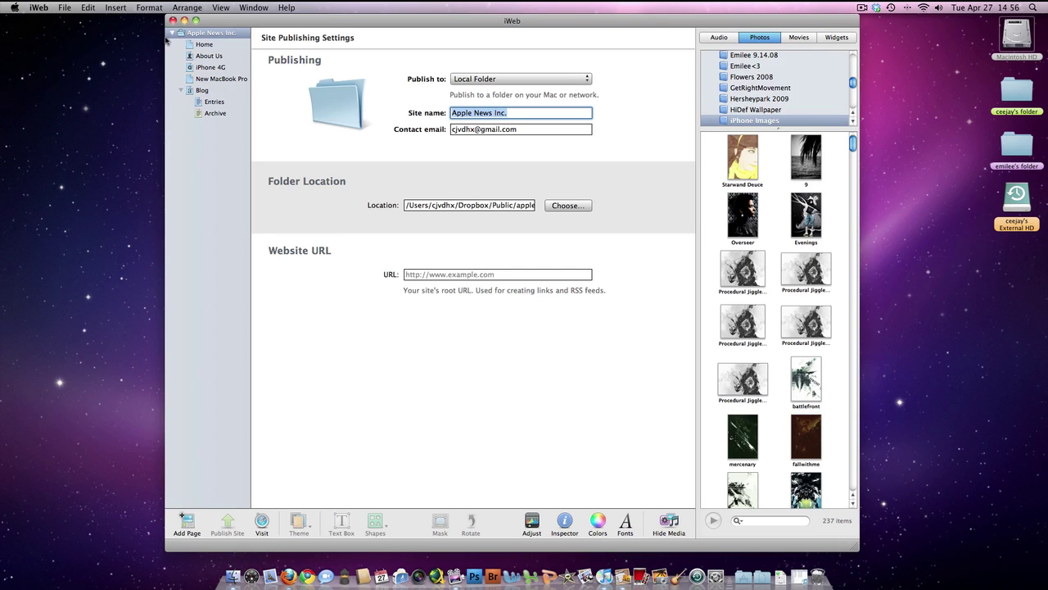
left_click(40, 8)
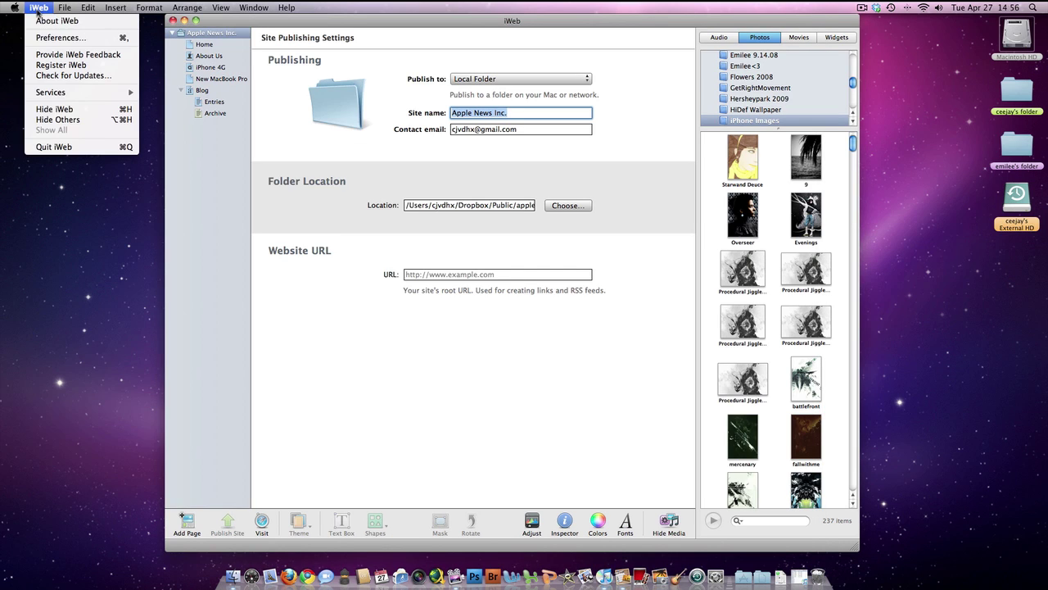
left_click(57, 148)
Open Macintosh HD and go to Dropbox > Public > applenew2010.
left_click(935, 204)
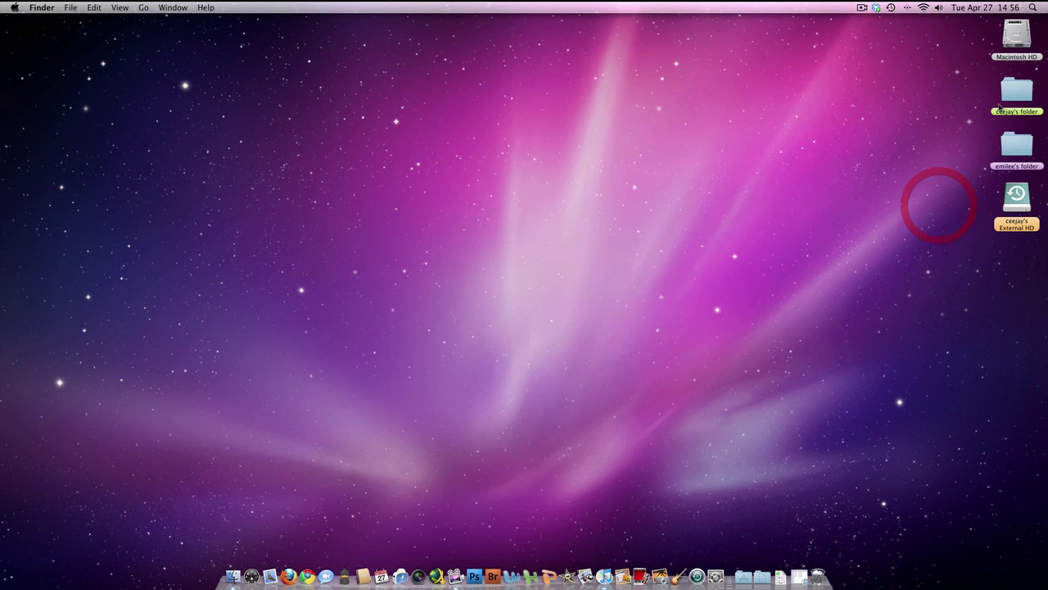
left_click(1017, 38)
double_click(1016, 39)
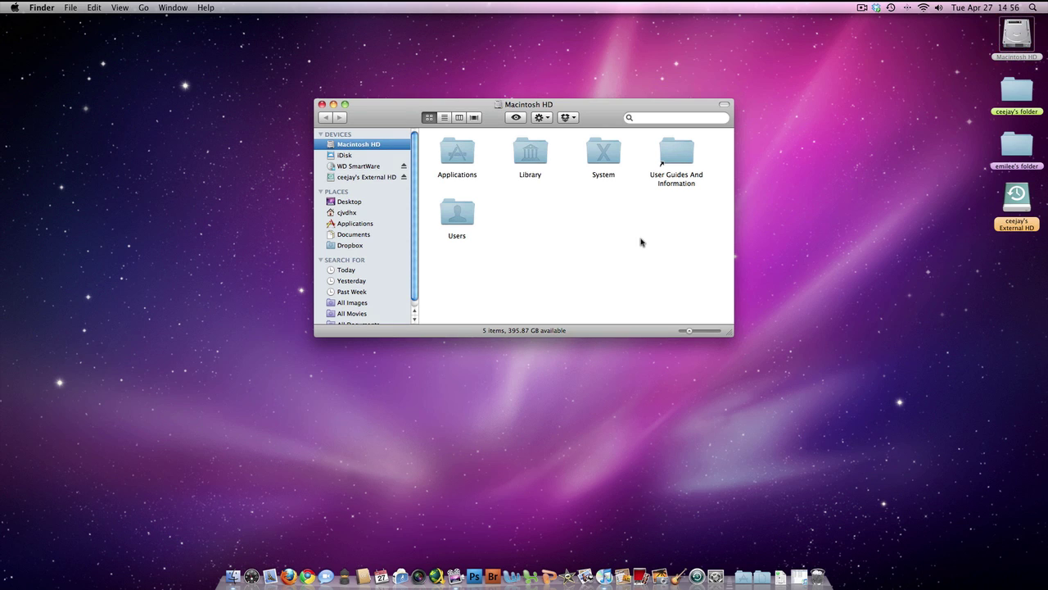
left_click(348, 246)
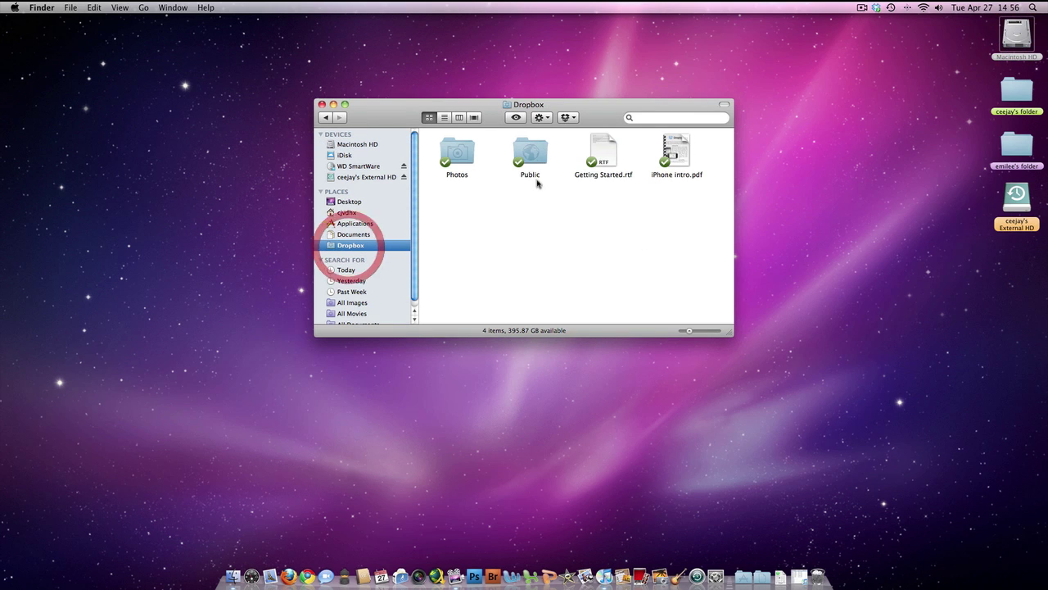
double_click(536, 159)
double_click(460, 157)
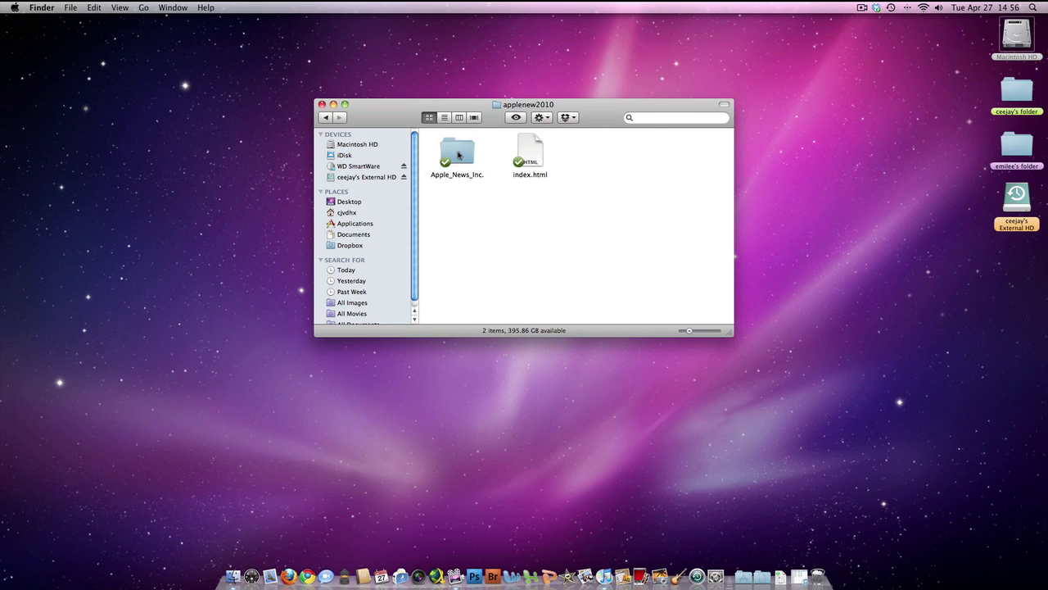
Copy the Dropbox public link for index.html and close the window.
right_click(531, 156)
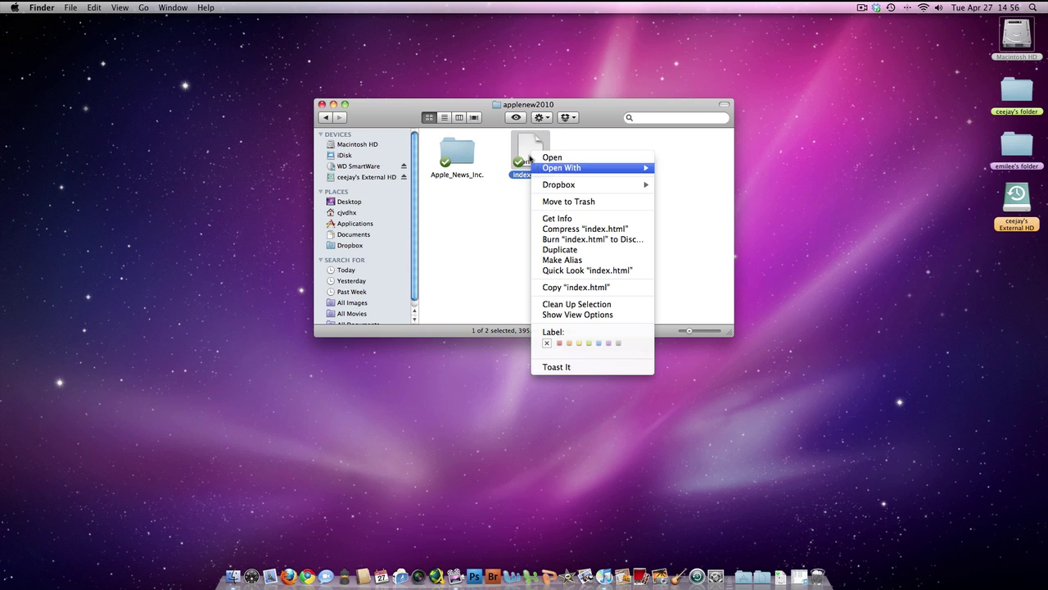
mouse_move(559, 185)
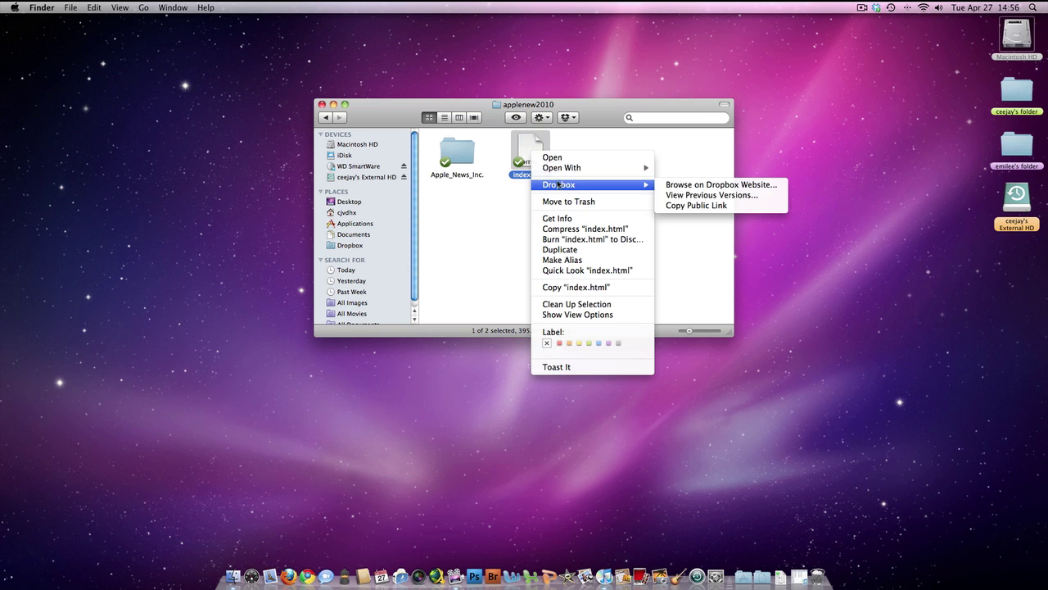
left_click(696, 206)
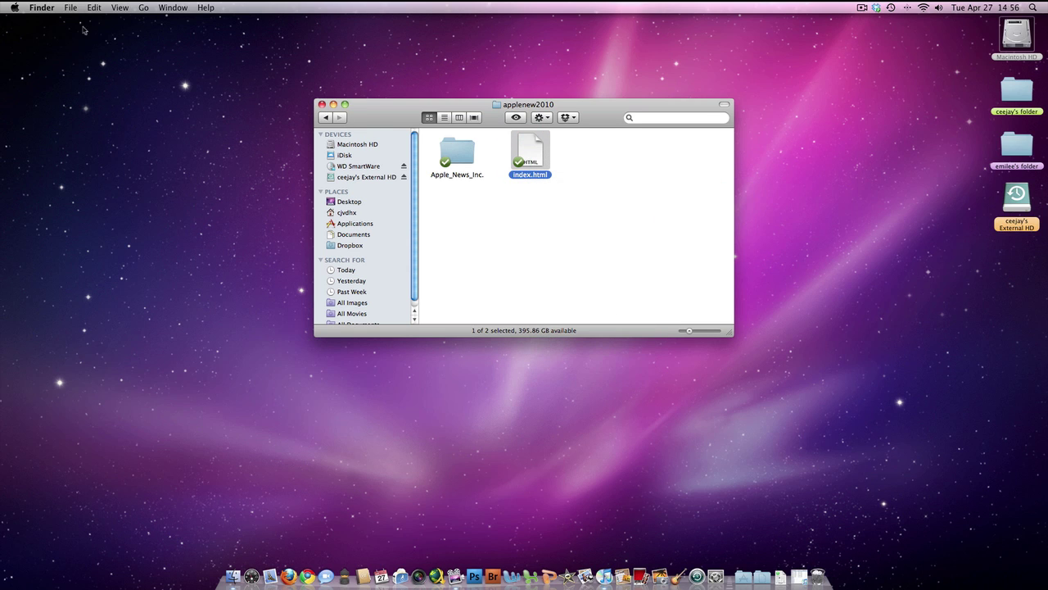
left_click(322, 104)
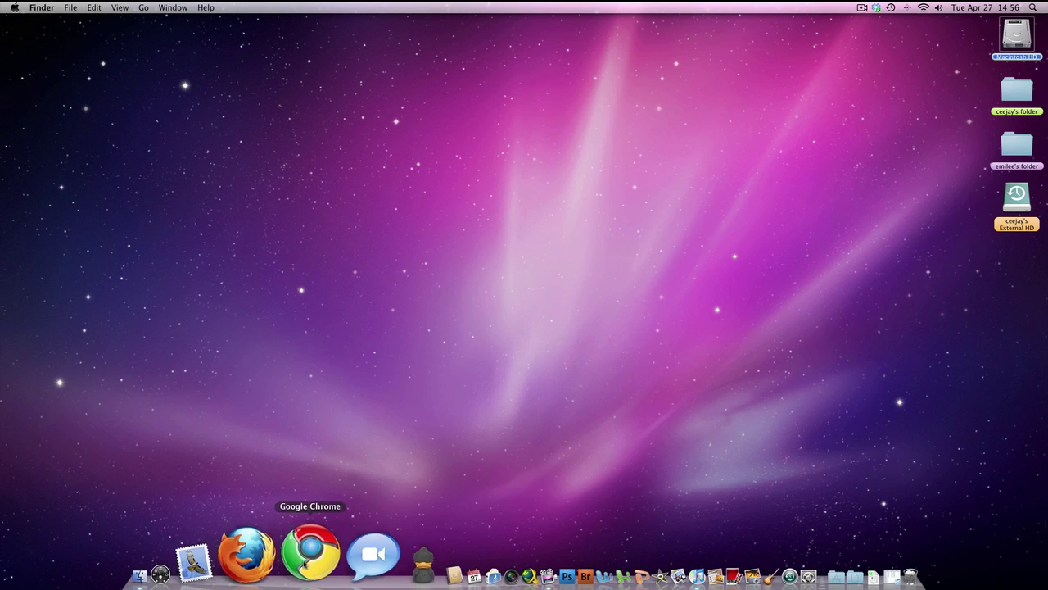
Launch Firefox and load the copied Dropbox public link in a new tab.
left_click(286, 553)
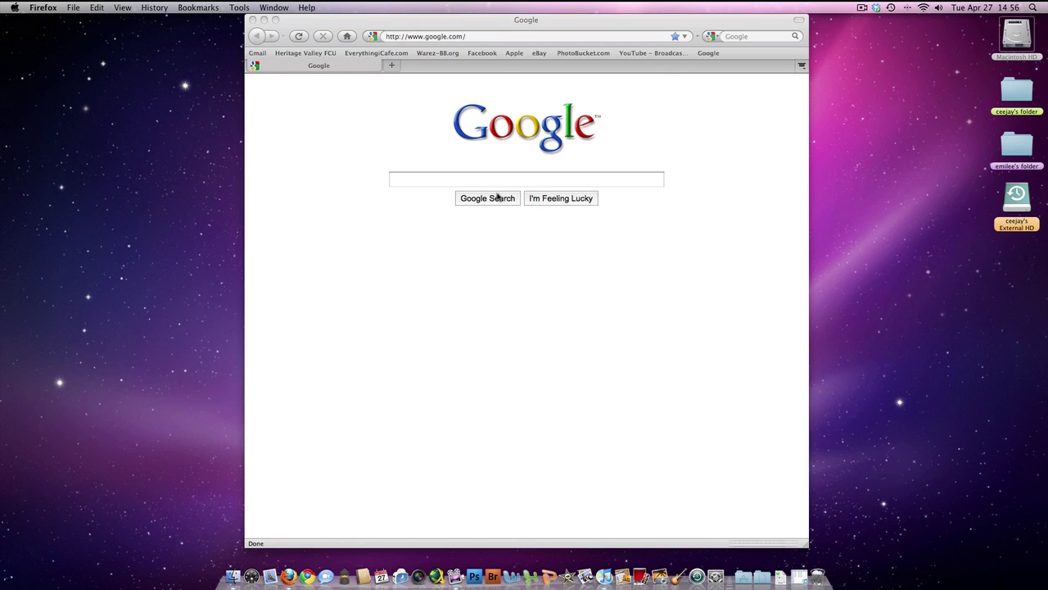
left_click(403, 24)
left_click(393, 66)
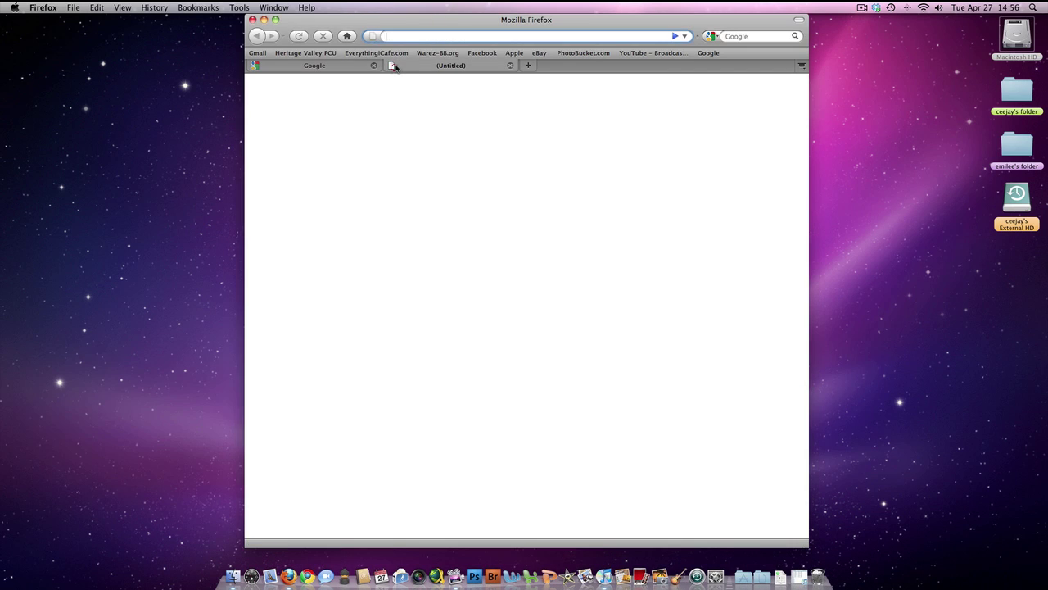
key("super+v")
key("Return")
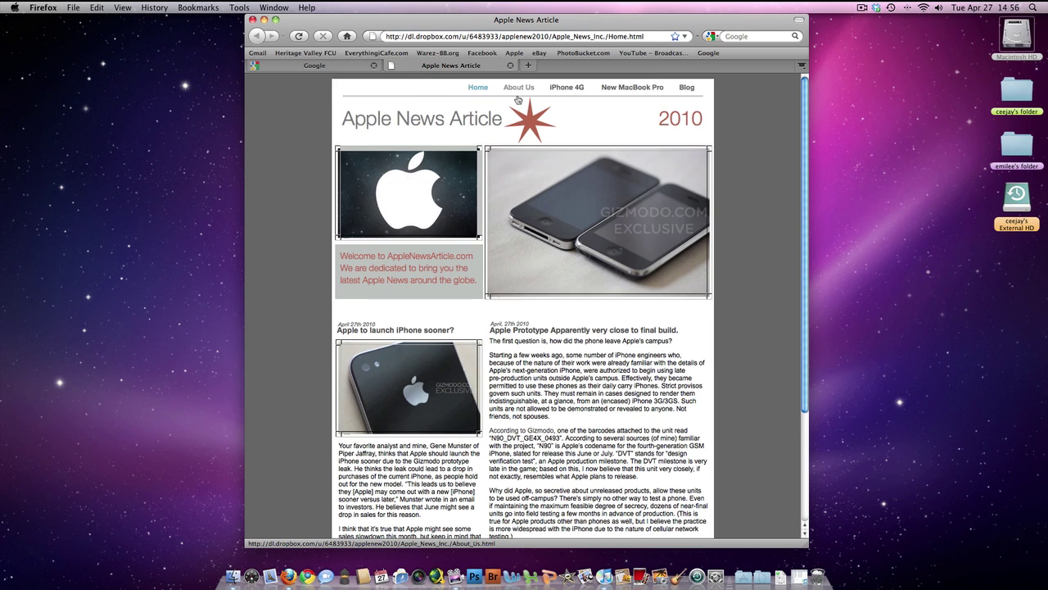
Browse to the Blog and New MacBook Pro pages, then select the address.
left_click(686, 88)
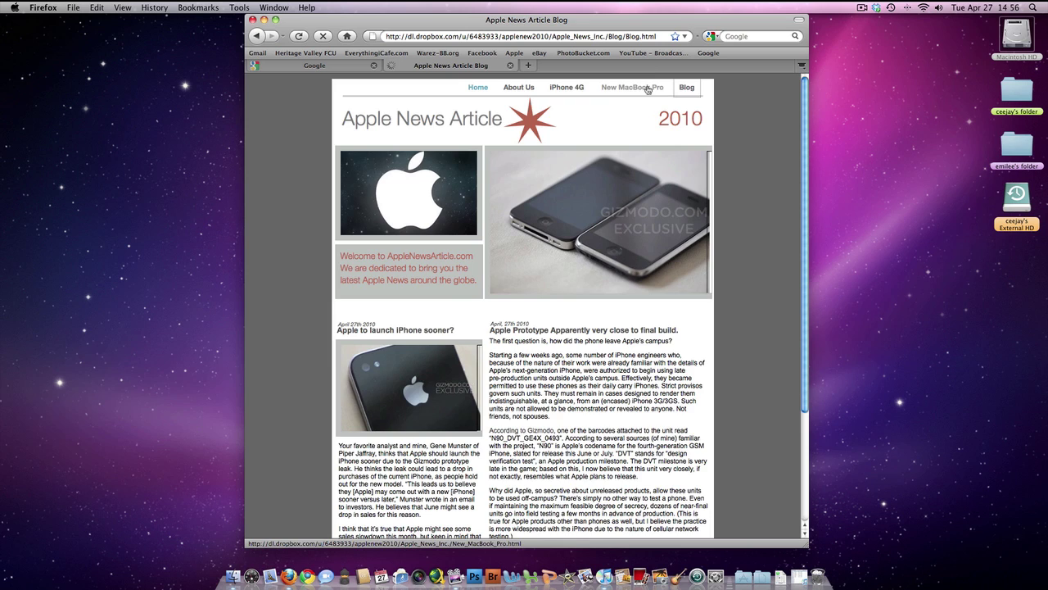
left_click(647, 89)
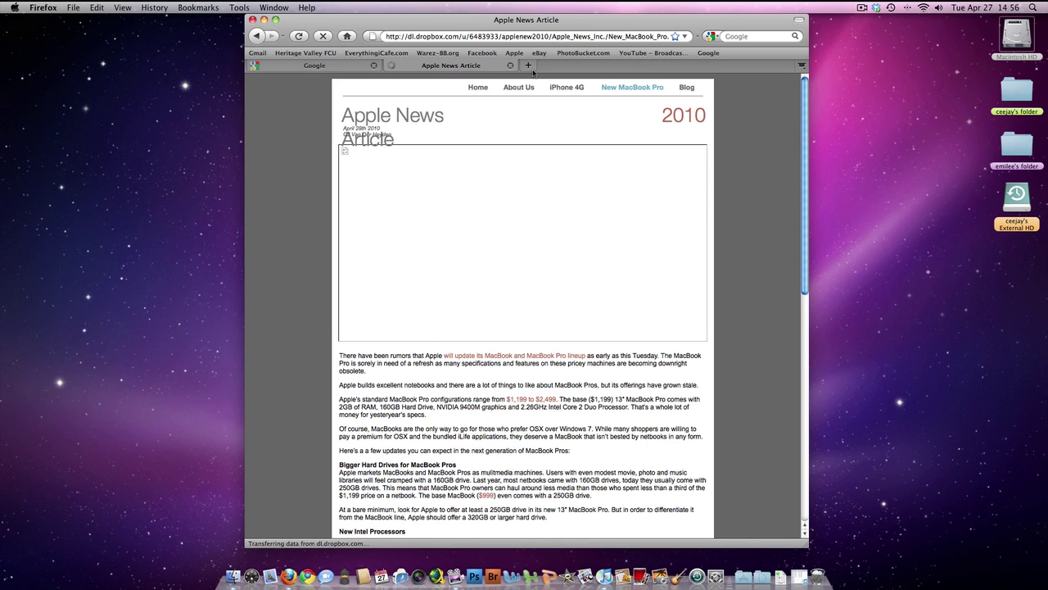
left_click(479, 40)
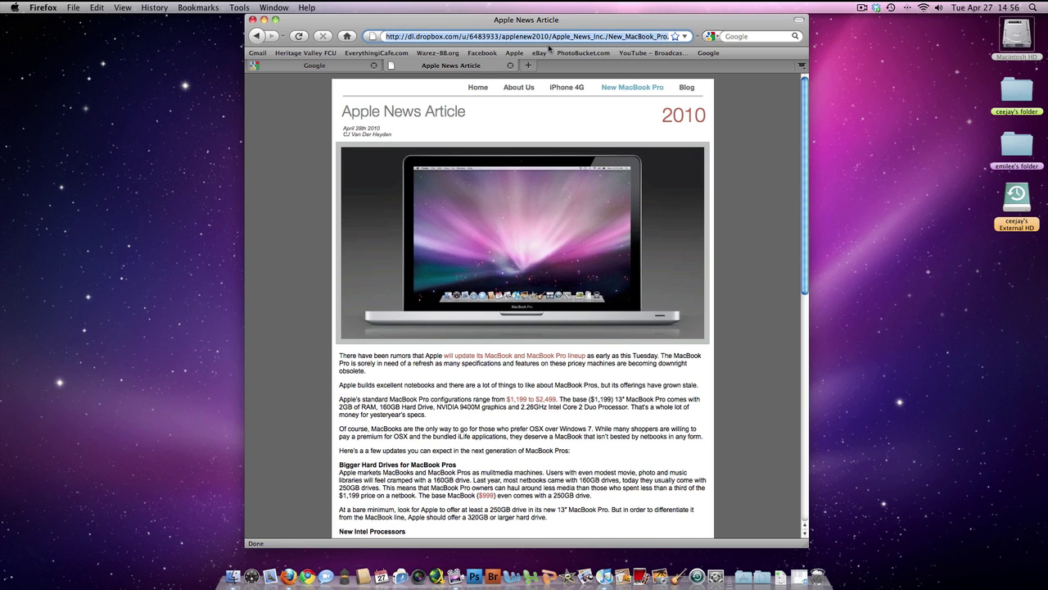
type("www")
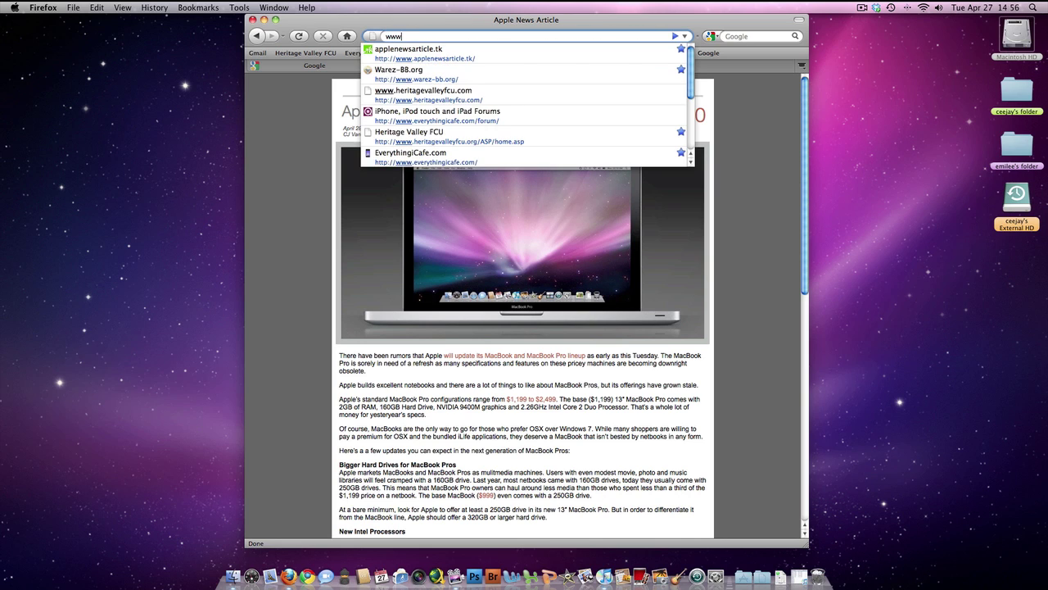
type(".dot.")
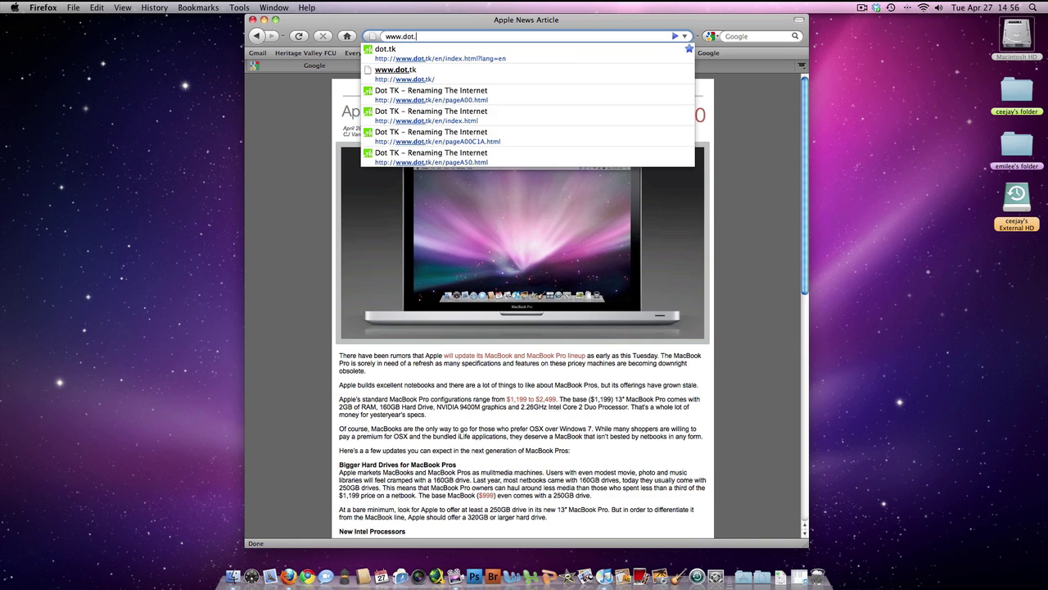
type("tk")
key("Return")
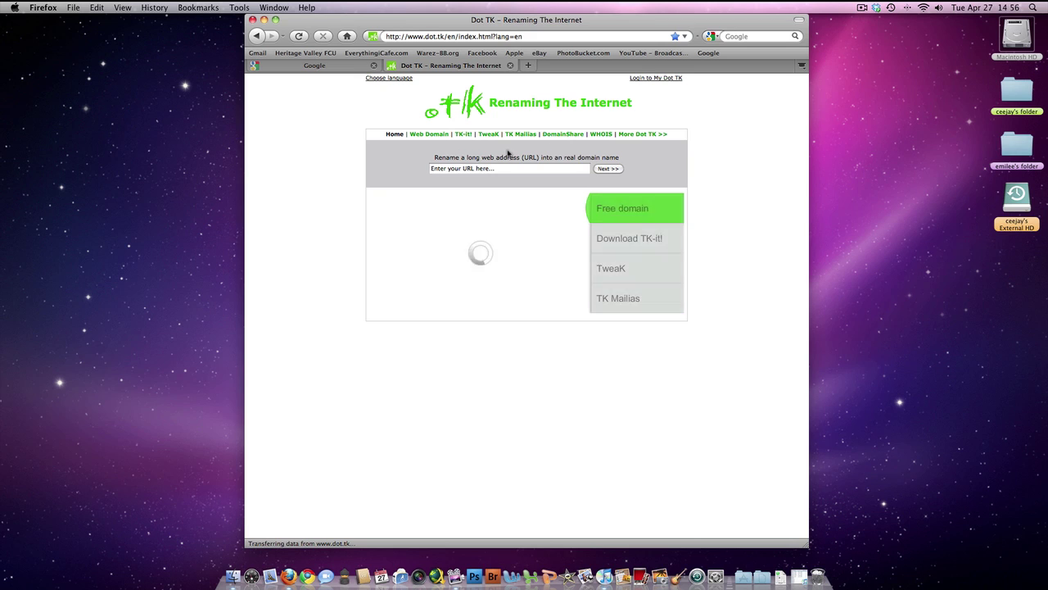
left_click(565, 172)
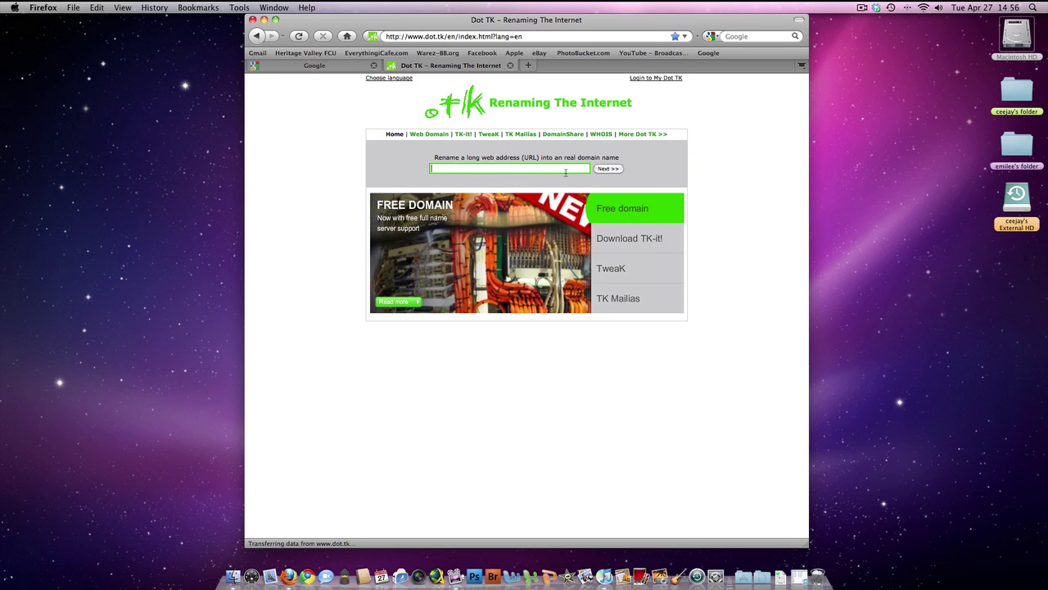
key("super+v")
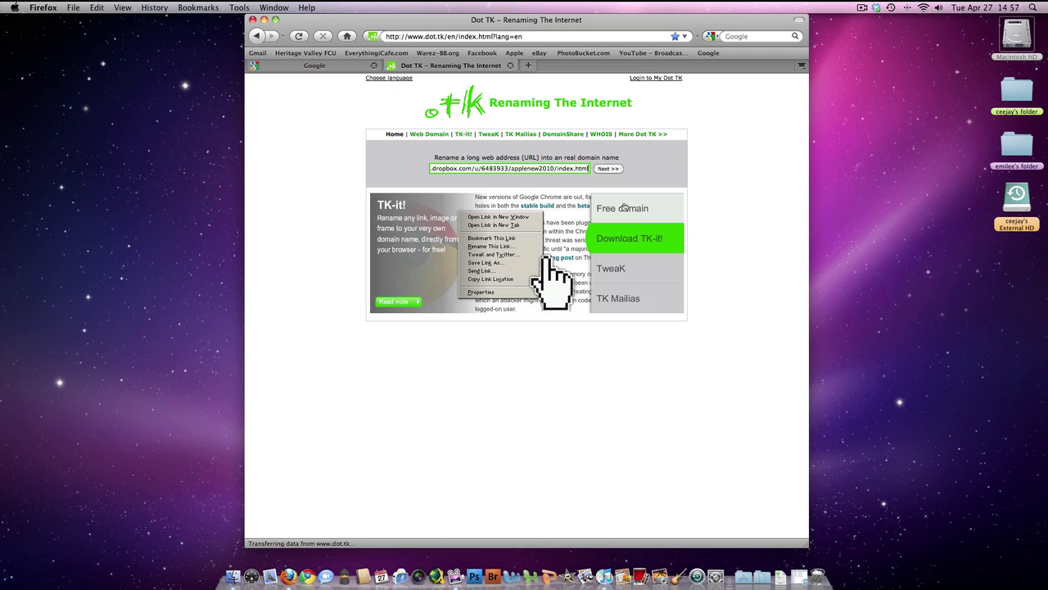
left_click(39, 9)
left_click(61, 108)
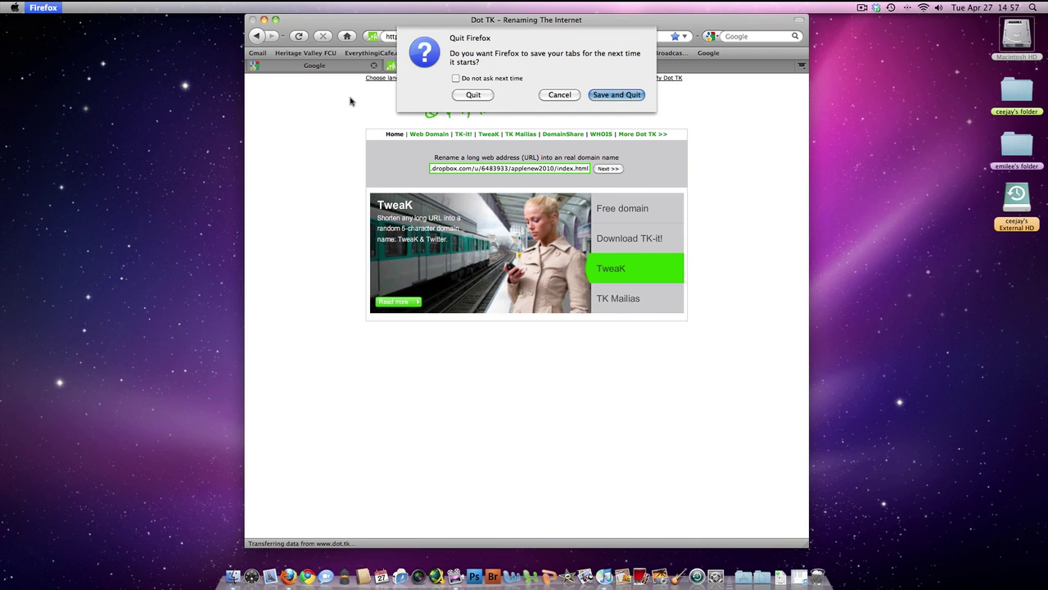
Confirm quitting Firefox without saving tabs, then empty the Dock's Trash and confirm permanent erasure.
left_click(473, 95)
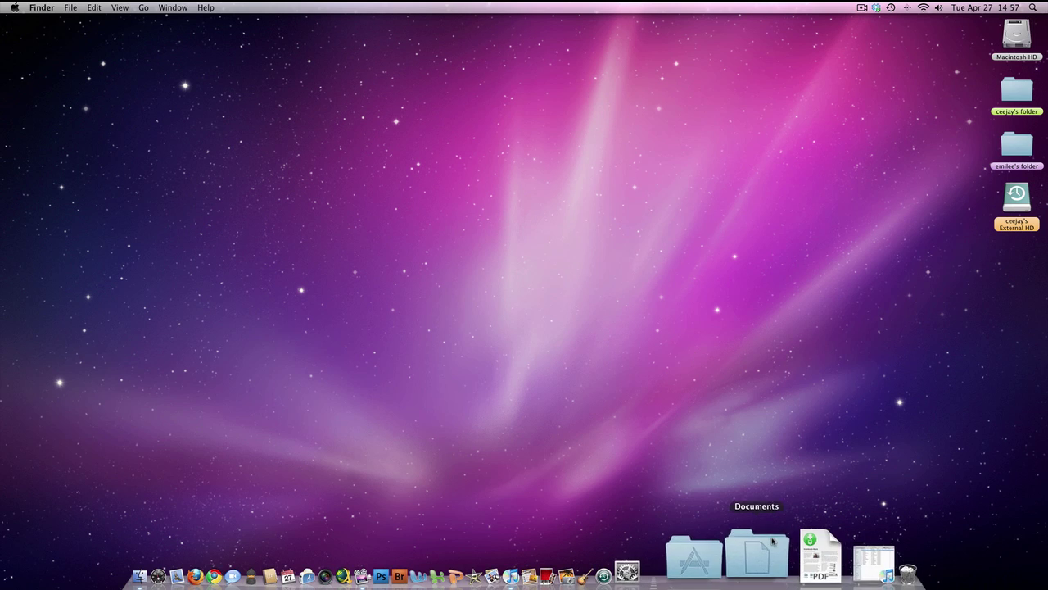
right_click(810, 557)
left_click(832, 500)
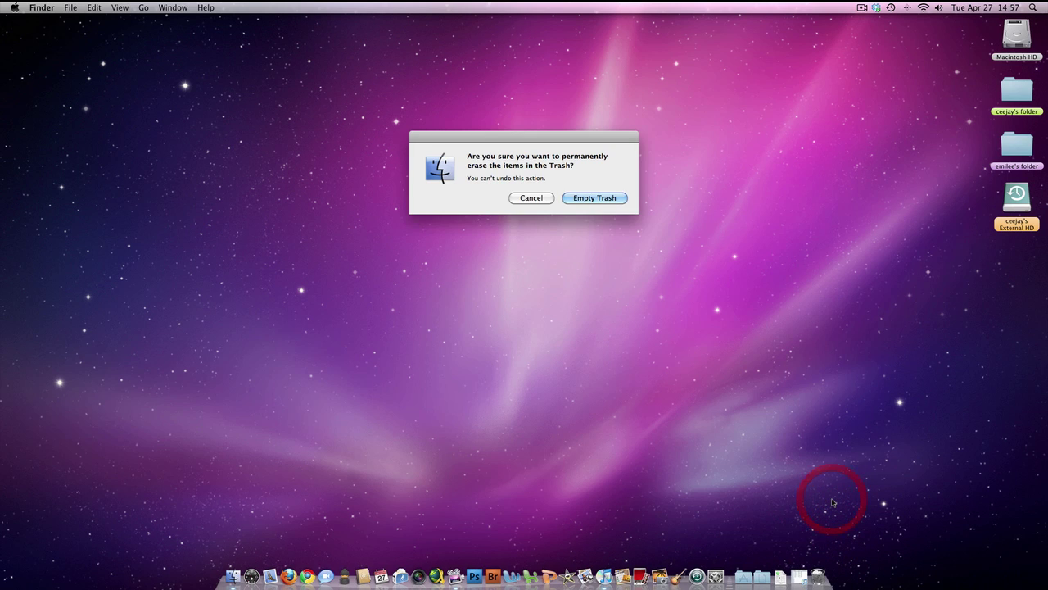
key("Return")
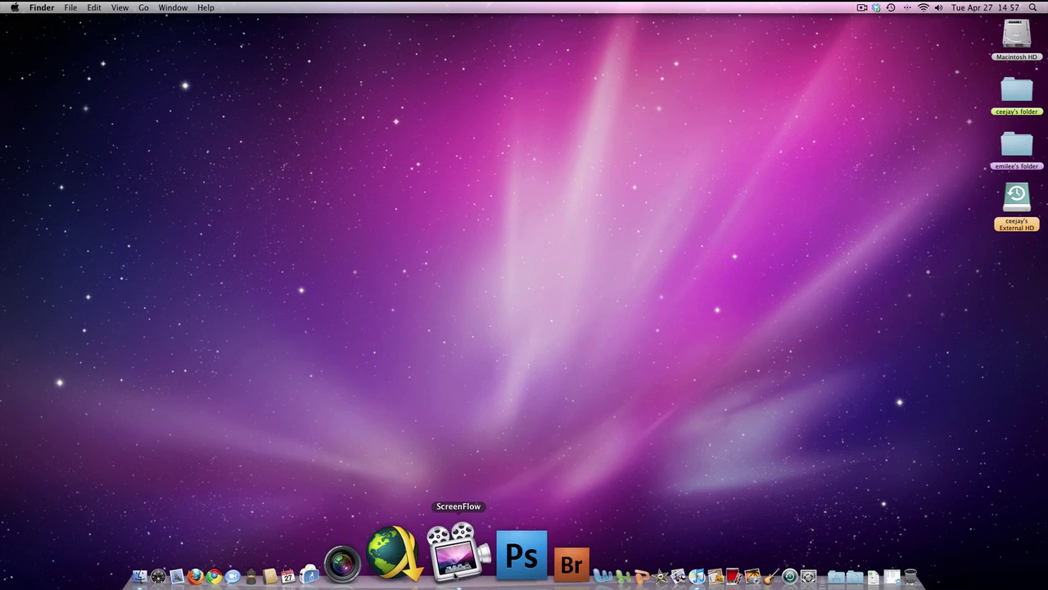